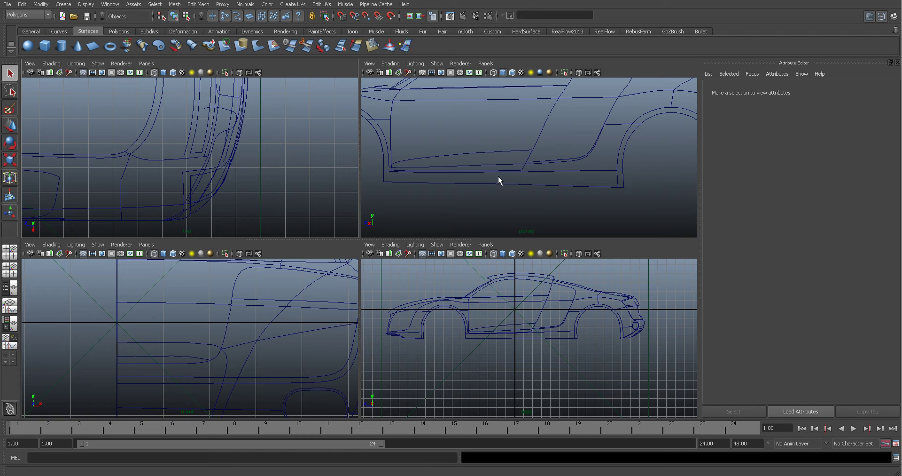
Step: Frame the car's curve wireframe in a three-quarter view and briefly select curve1 over the bonnet
alt+right_drag(504, 184, 439, 177)
alt+drag(438, 178, 521, 202)
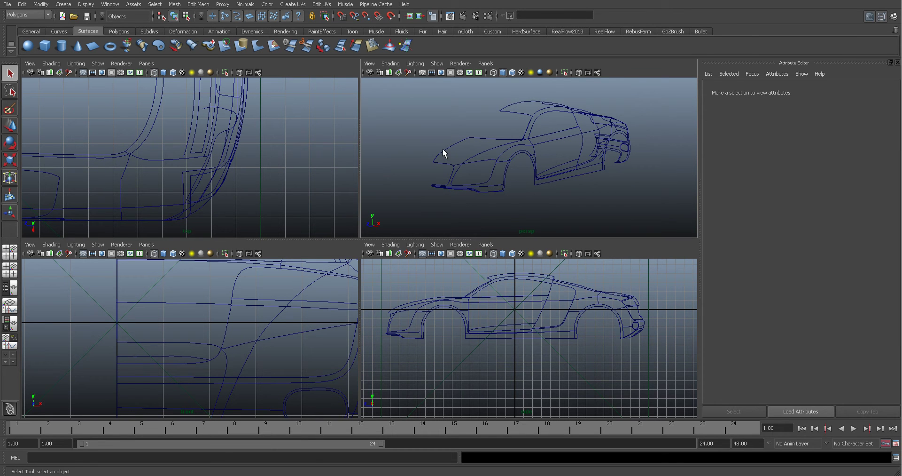
click(477, 151)
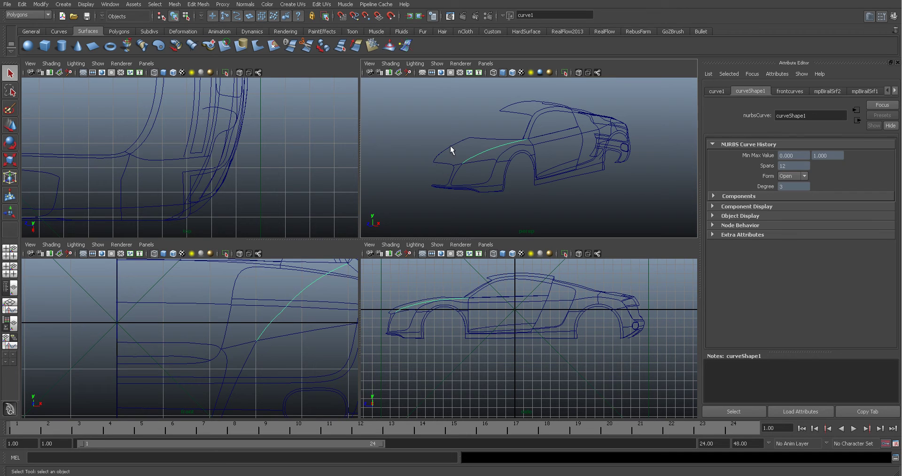
click(427, 196)
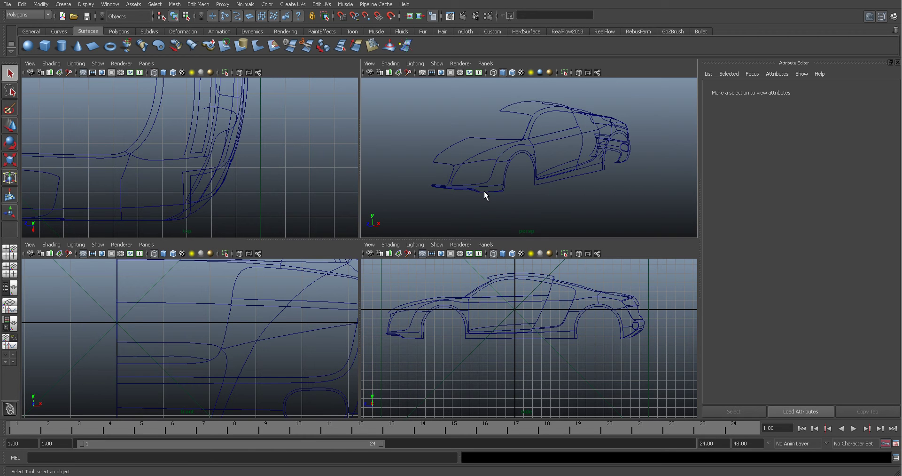
Step: Maximize the perspective panel and move in closer to view the car from above
key(space)
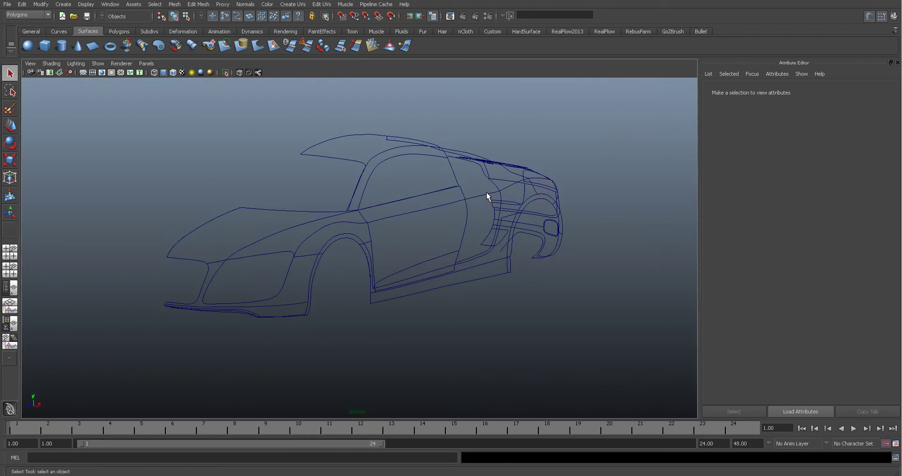
alt+right_drag(357, 246, 441, 256)
alt+drag(440, 257, 424, 242)
Step: Inspect the windscreen pillar, roof-edge and bonnet-edge curves, ending with curve2 selected
click(423, 237)
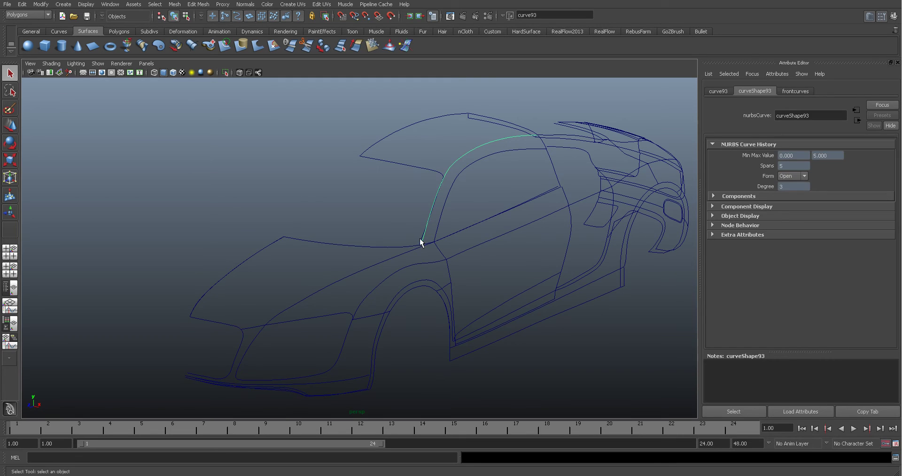
click(413, 226)
click(421, 236)
click(433, 168)
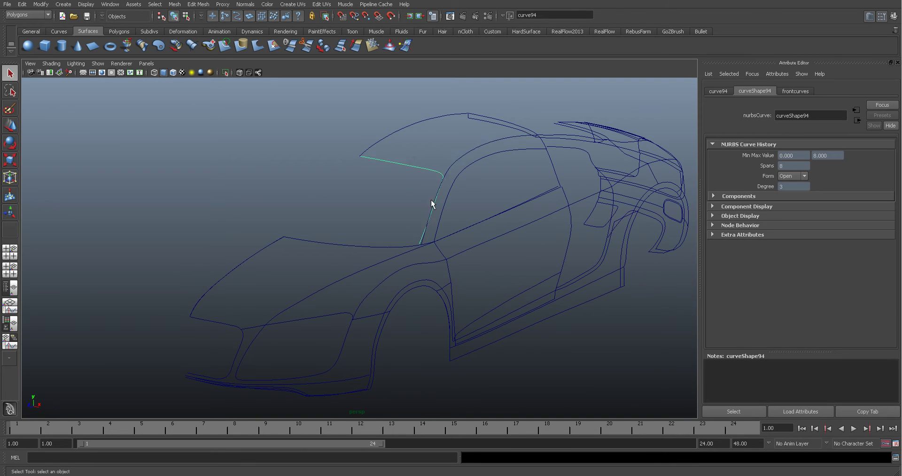
click(422, 238)
click(255, 256)
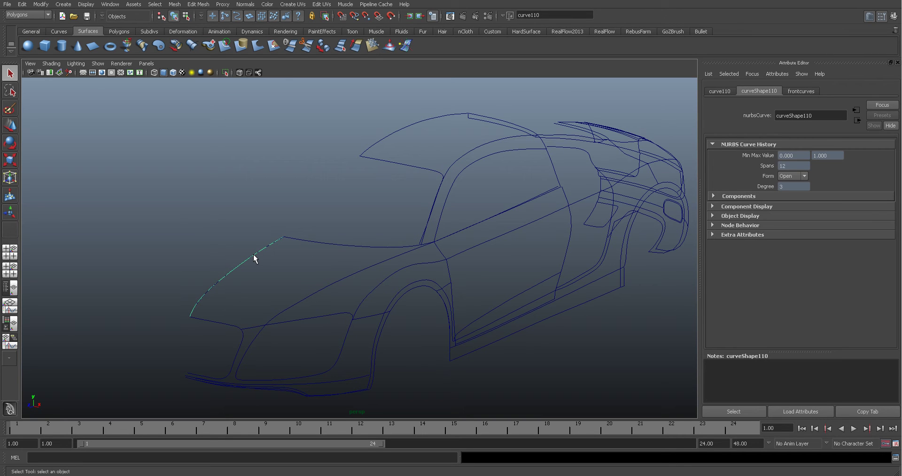
click(253, 255)
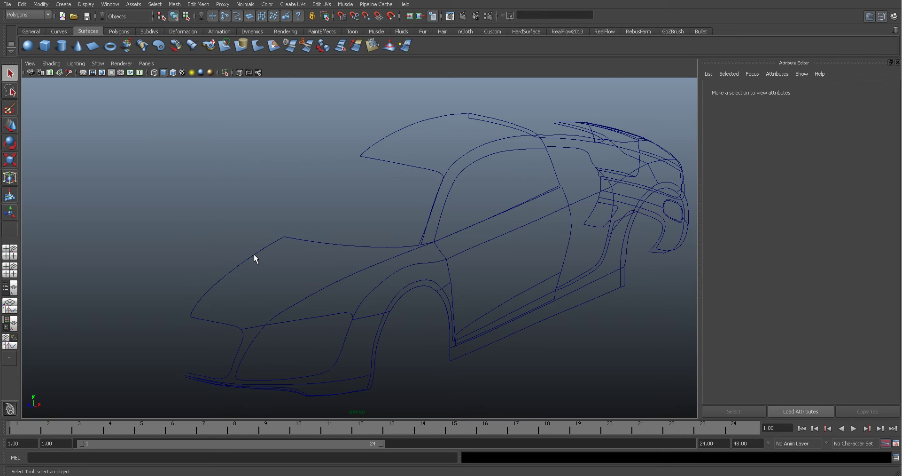
click(254, 254)
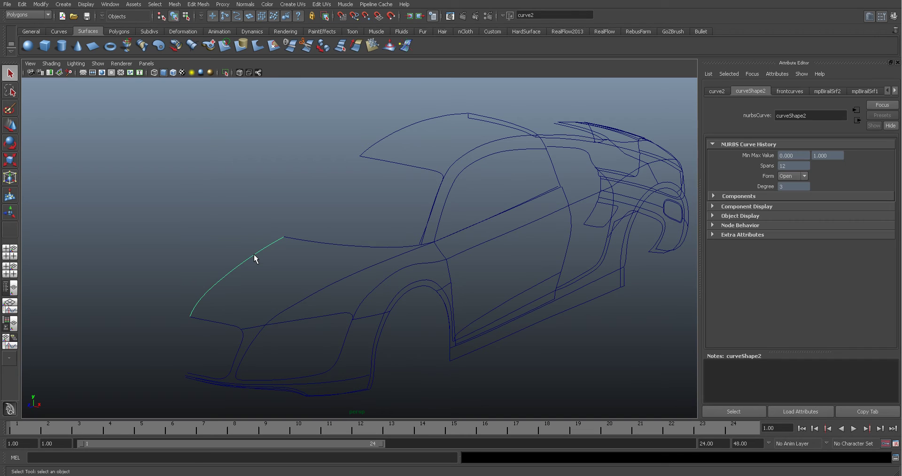
Step: In the Outliner, select all eleven multiProfileBirailSurface objects and delete them
click(111, 4)
click(128, 72)
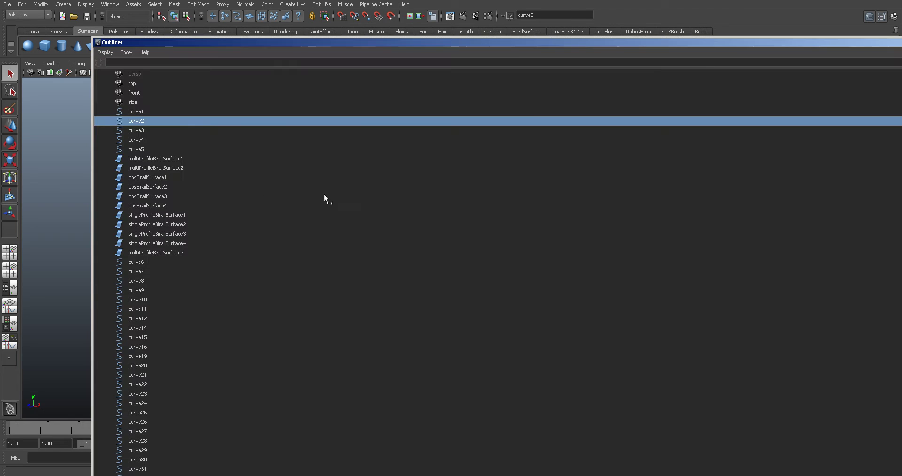
click(151, 158)
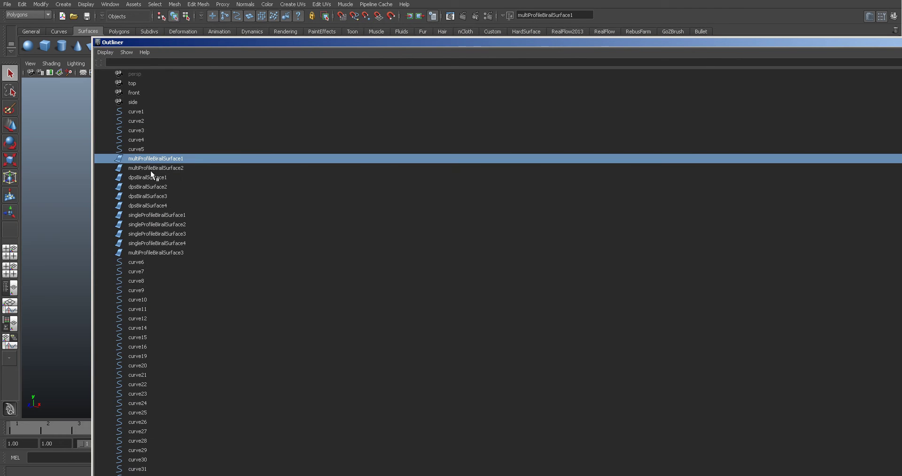
shift+click(162, 252)
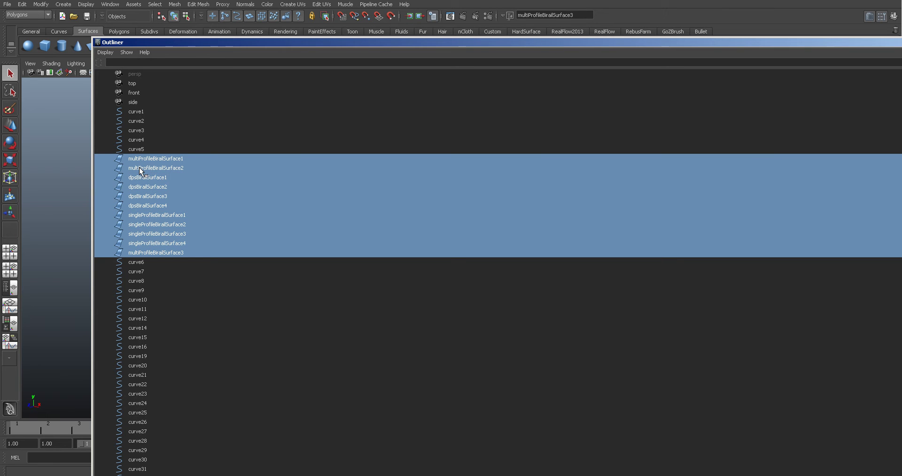
key(Delete)
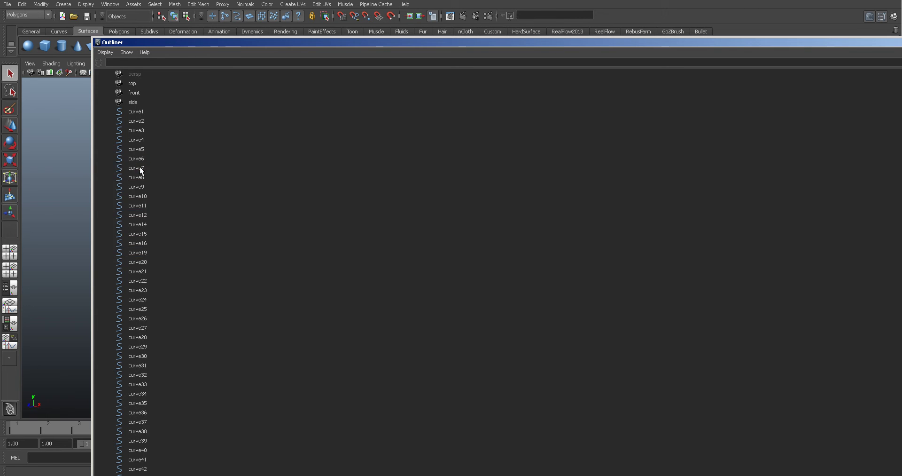
Step: Select every curve in the Outliner and delete their construction history
click(142, 111)
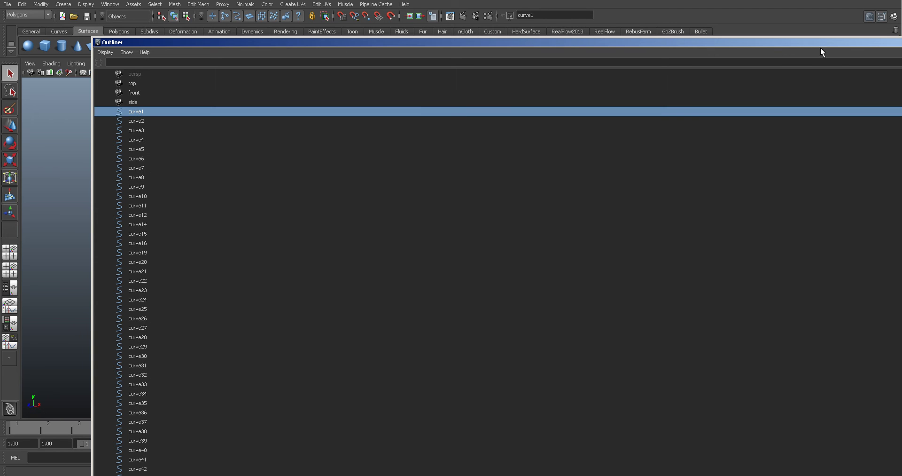
drag(809, 41, 677, 38)
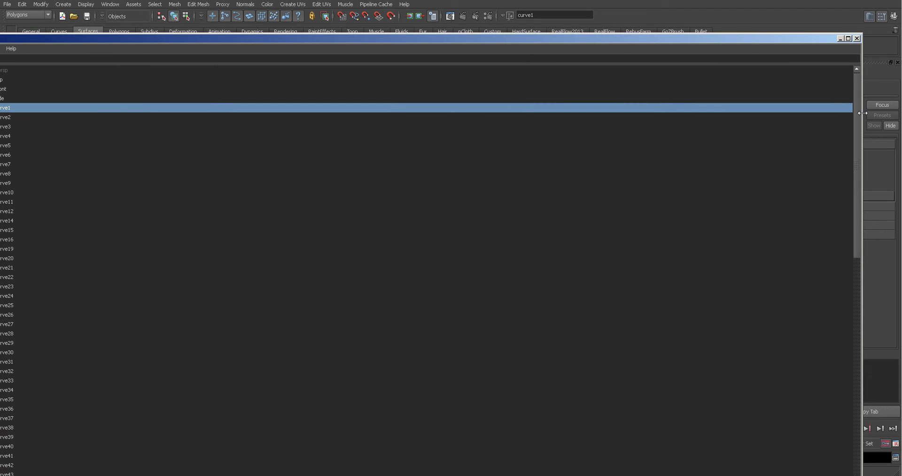
drag(861, 111, 537, 115)
drag(415, 40, 675, 5)
drag(789, 207, 773, 465)
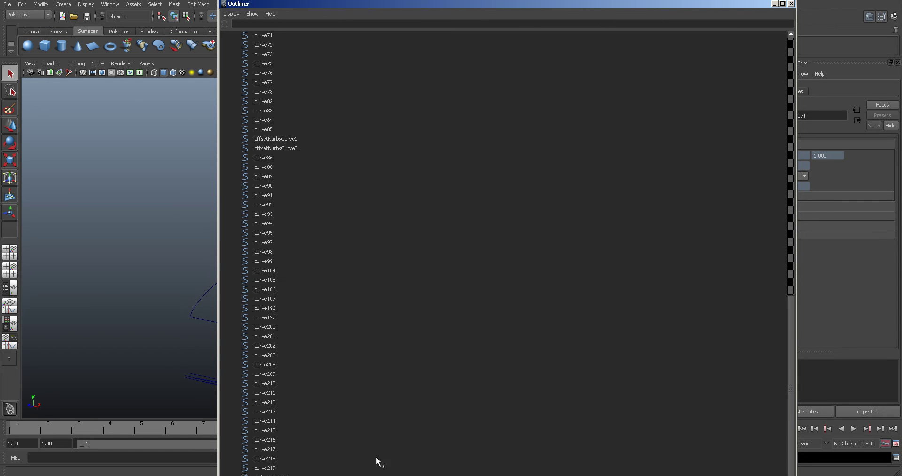
shift+click(264, 468)
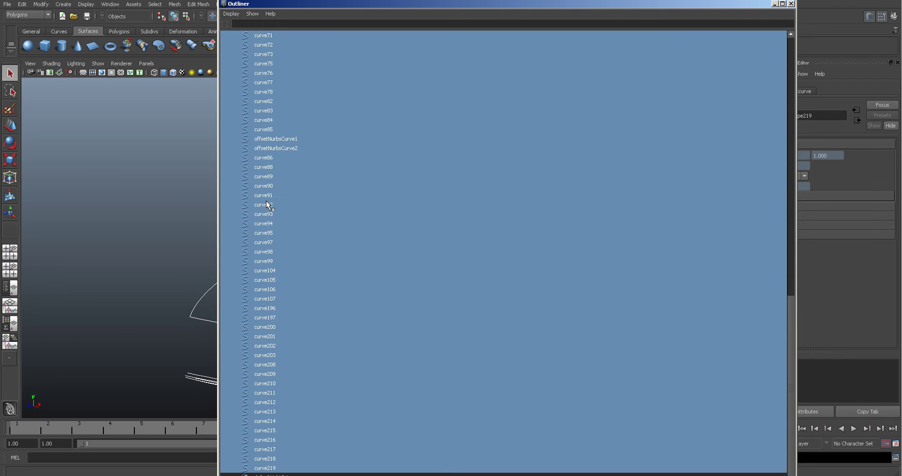
click(22, 4)
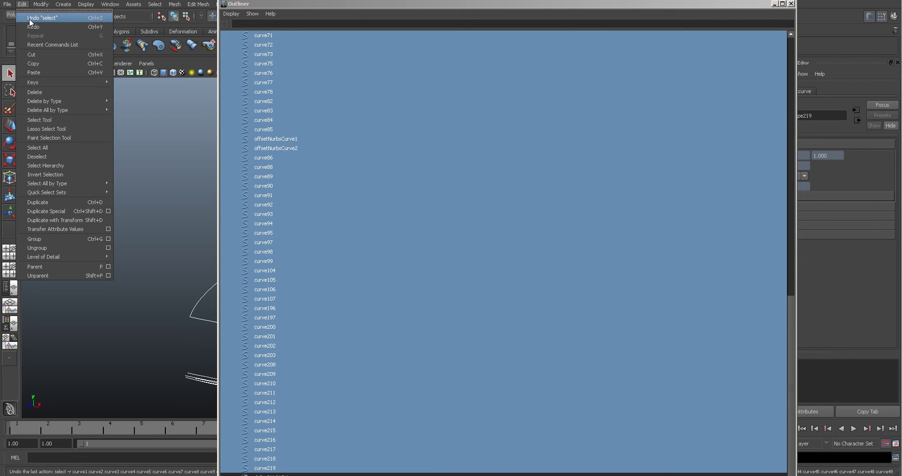
click(160, 115)
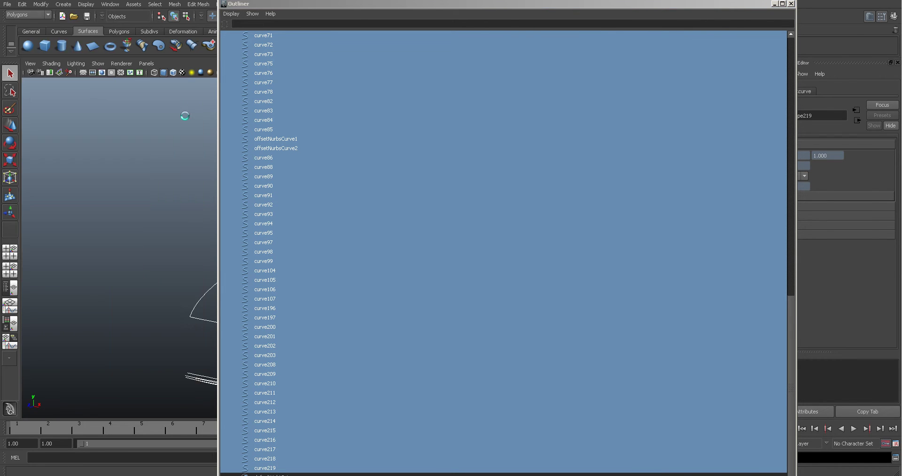
Step: Close the Outliner and check the bonnet curves curve5, curve1, curve4 and curve3
click(791, 4)
click(192, 247)
click(271, 246)
click(308, 244)
click(333, 245)
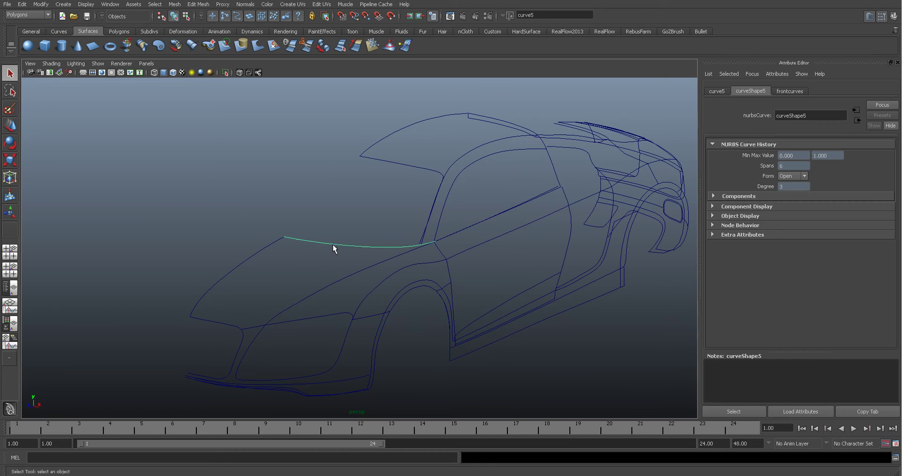
click(344, 276)
click(221, 323)
click(250, 326)
click(224, 323)
Step: Zoom into the headlight corner and inspect curve4, curve1, curve2 and middle segment curve7
scroll(277, 278, up, 10)
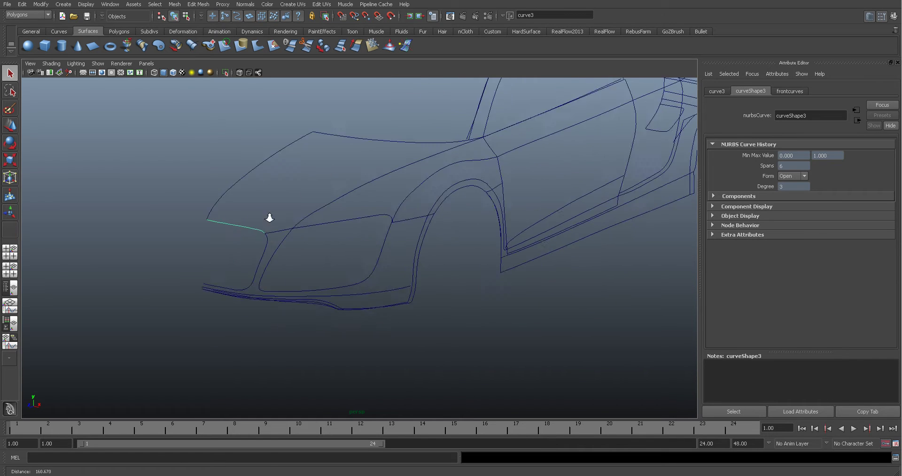
scroll(376, 243, up, 6)
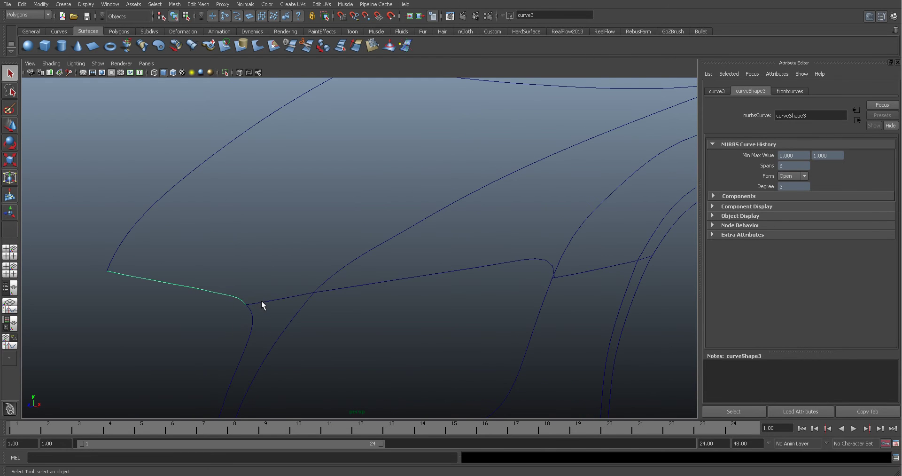
click(255, 302)
click(218, 291)
click(329, 281)
click(174, 186)
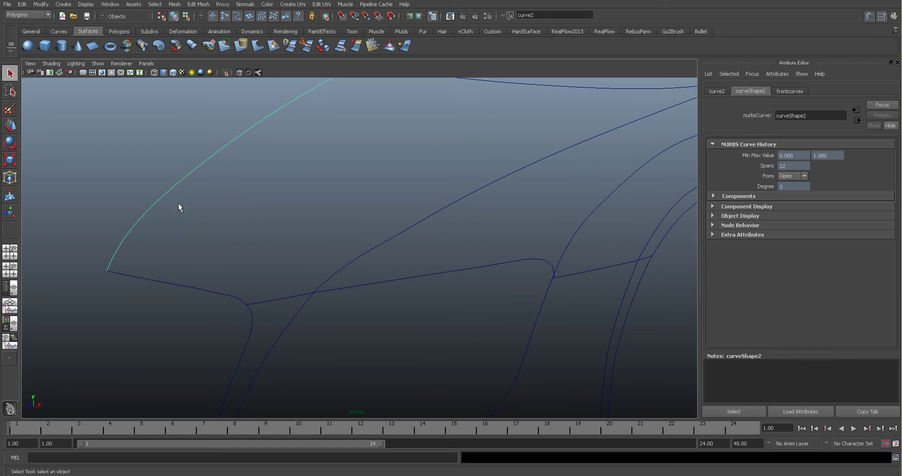
click(204, 289)
click(259, 302)
click(368, 284)
click(271, 299)
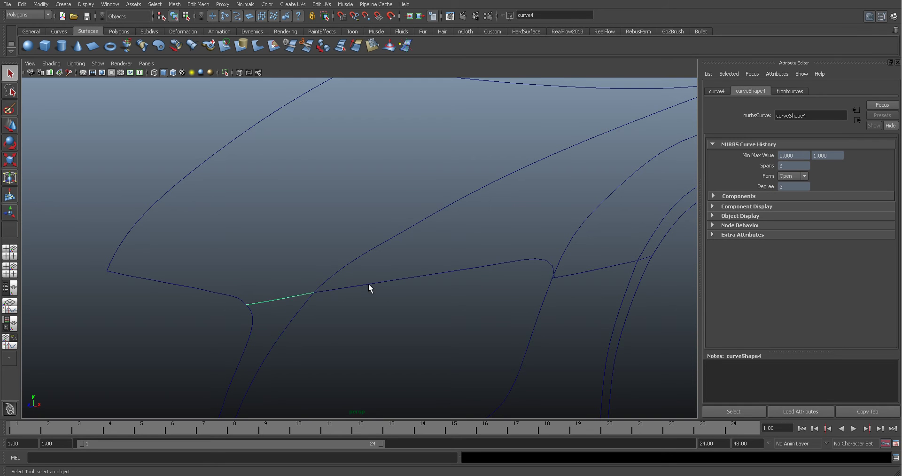
click(368, 284)
Step: Select curve3 and add curve4 to the selection
click(284, 297)
click(237, 298)
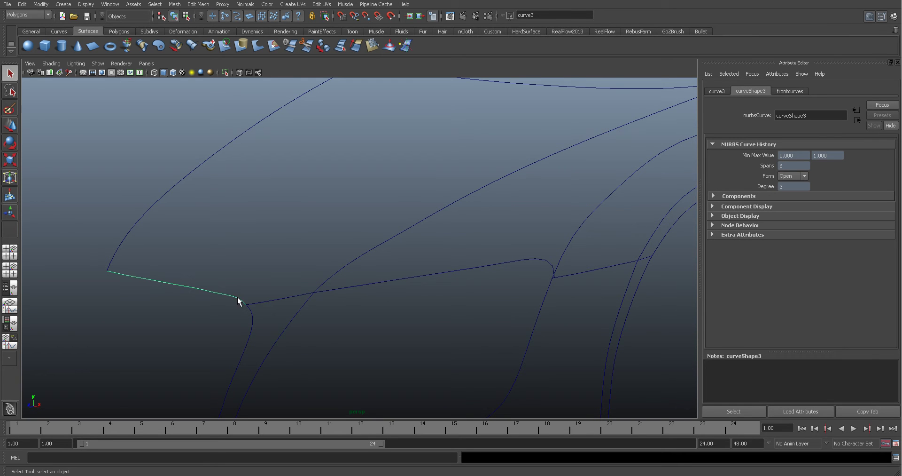
shift+click(276, 300)
click(238, 299)
shift+click(268, 299)
Step: Attach curve3 and curve4 into a single curve
key(space)
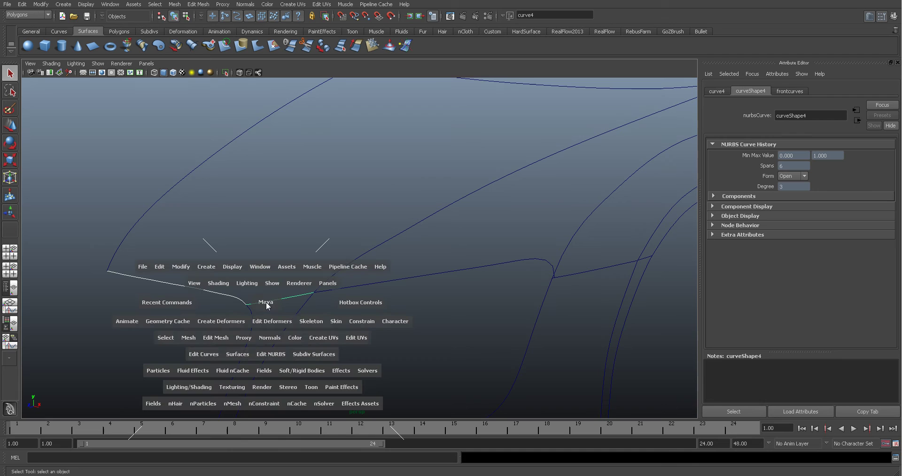
click(207, 355)
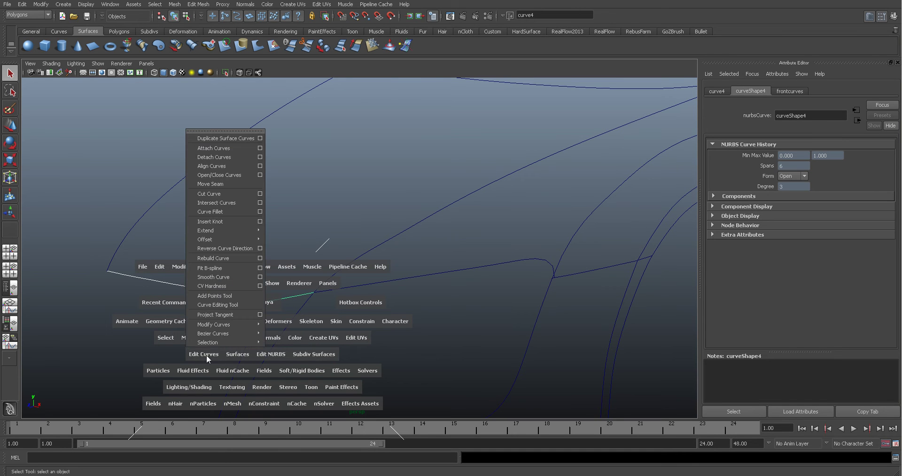
click(221, 149)
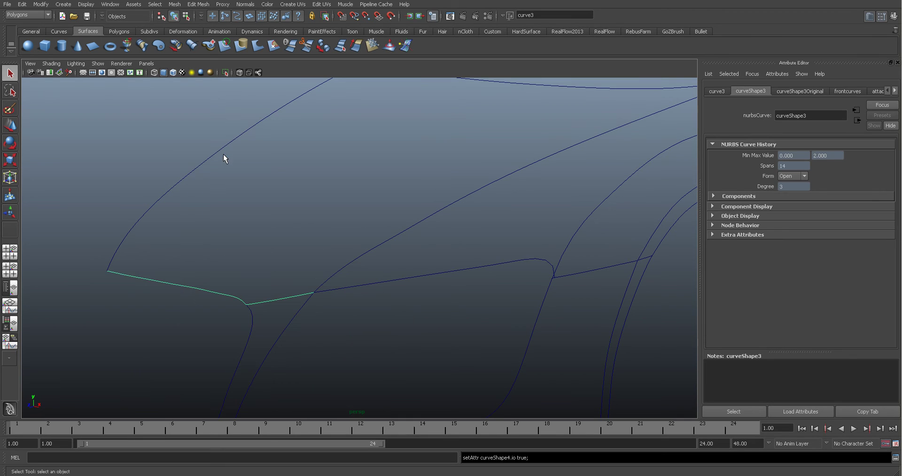
Step: Reselect the joined curve3 and set its spans to 14
click(216, 304)
click(239, 295)
double_click(790, 164)
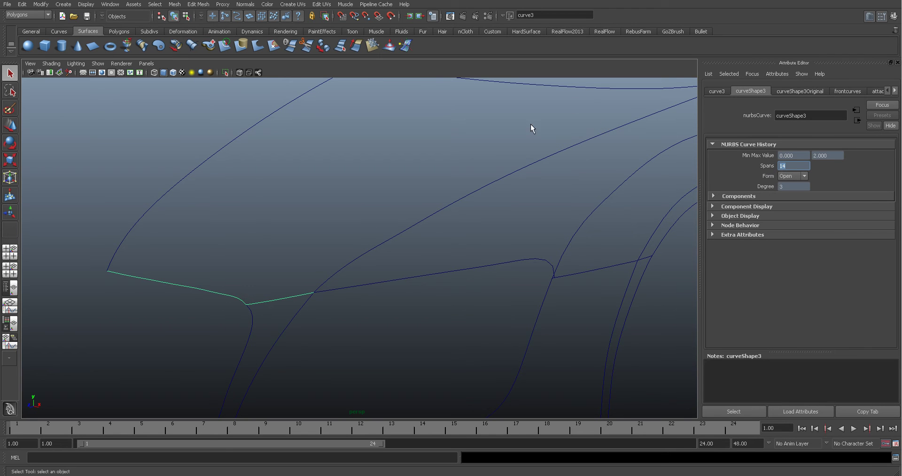
key(Return)
Step: Compare the span counts of the top curve and the lower-left side curve
click(542, 85)
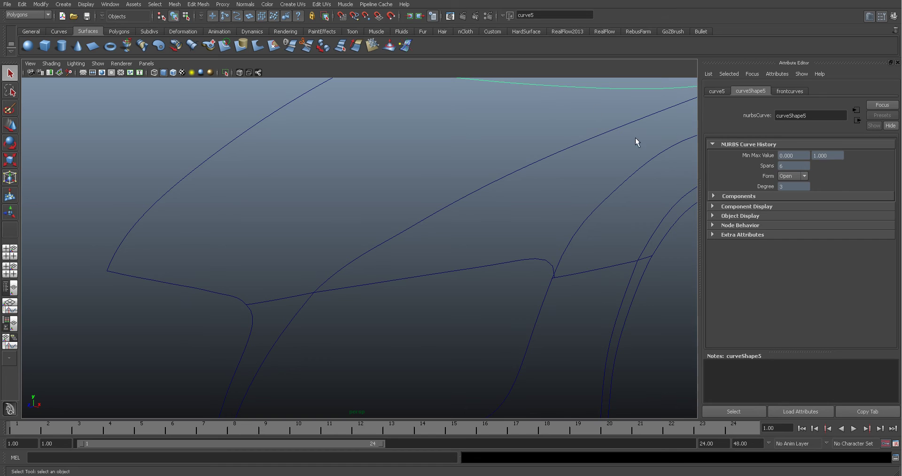
click(205, 290)
click(535, 83)
click(229, 294)
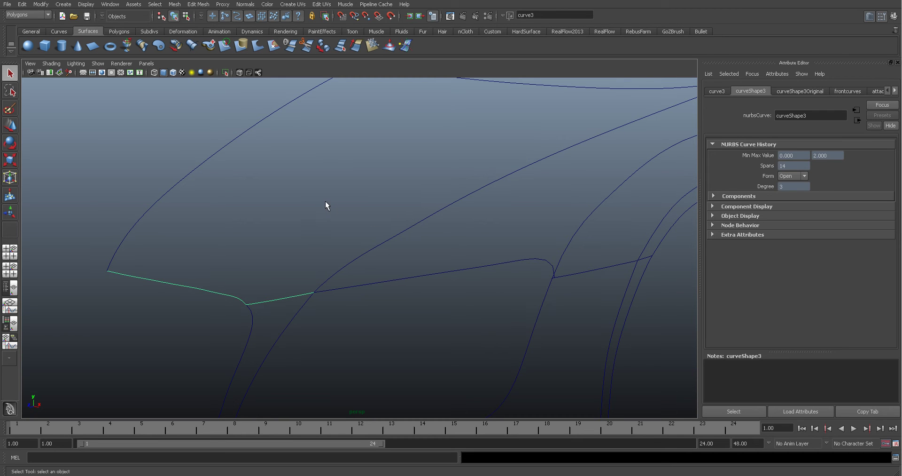
Step: Rebuild the top bonnet curve with 14 spans using Rebuild Curve options
click(526, 84)
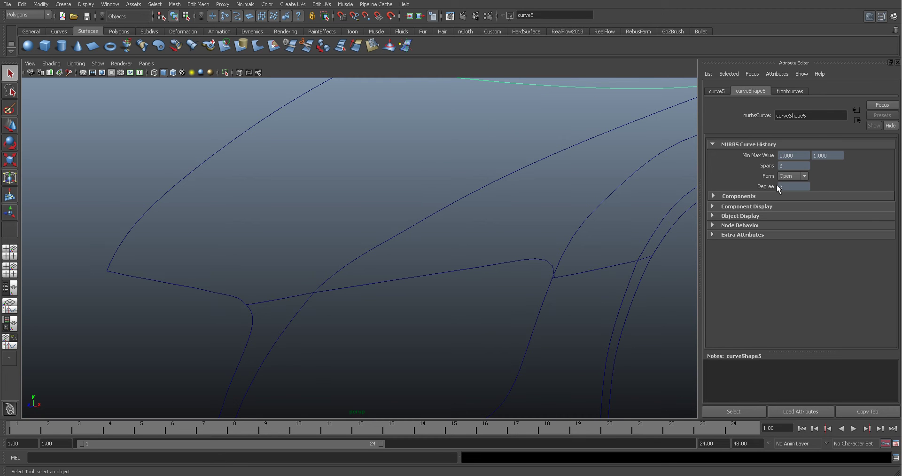
alt+middle_drag(511, 165, 469, 196)
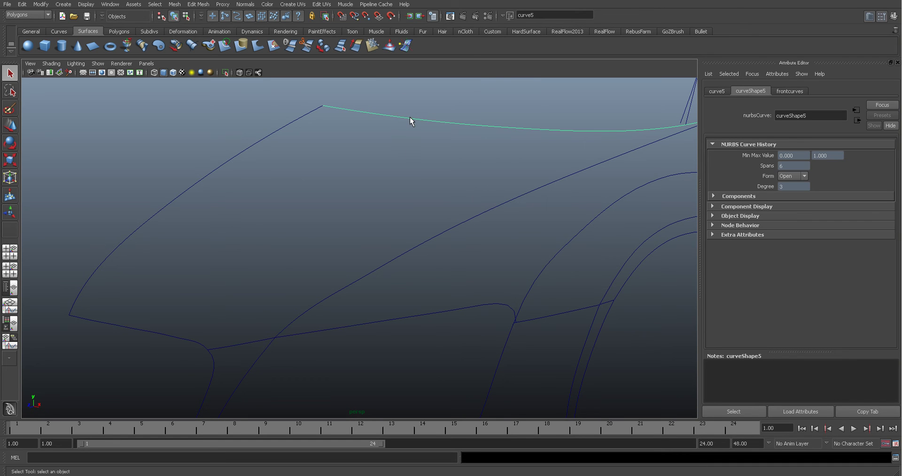
key(space)
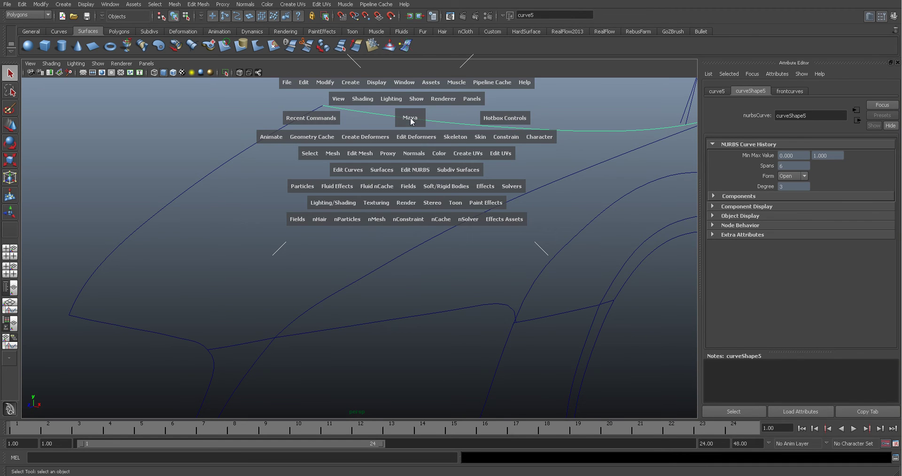
click(353, 169)
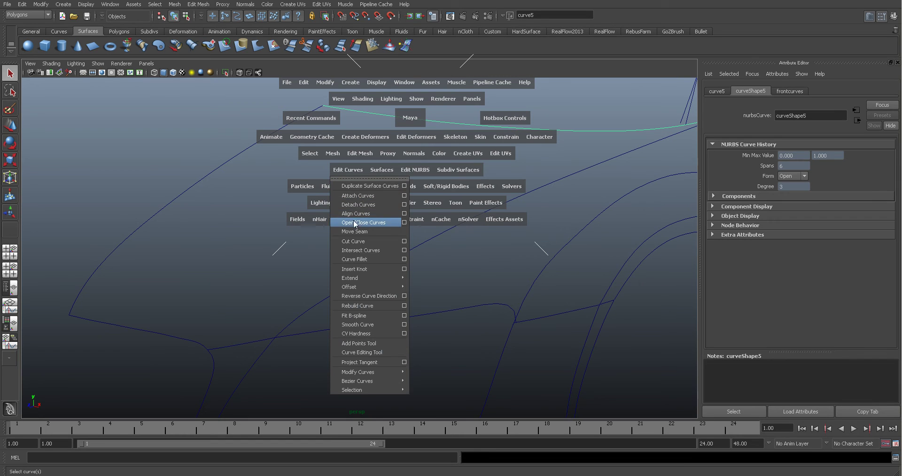
click(405, 306)
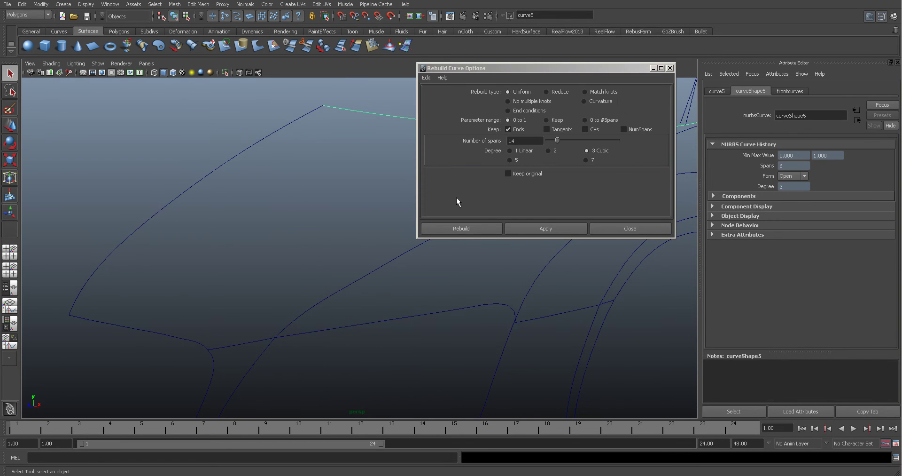
double_click(513, 140)
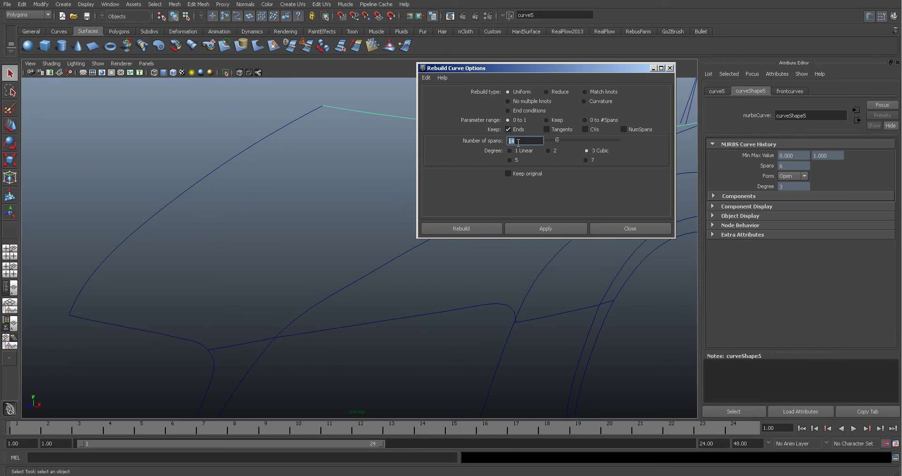
click(490, 227)
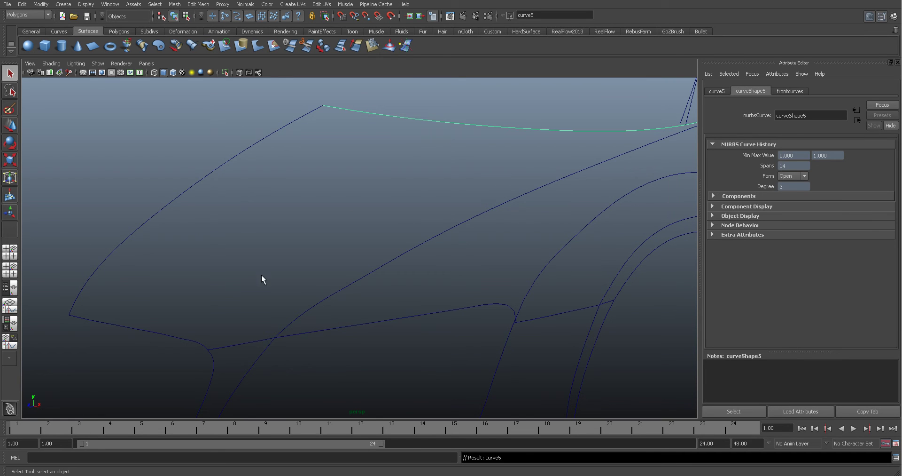
Step: Check spans on the lower side, rebuilt top, left and diagonal curves
click(199, 341)
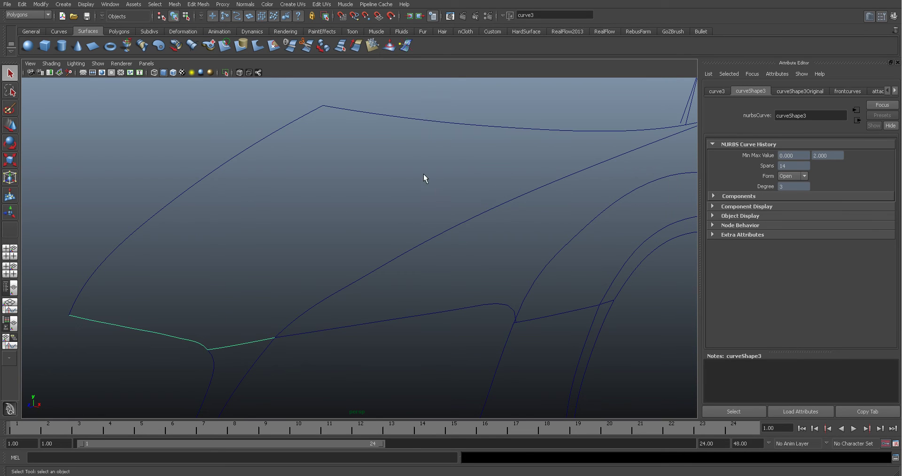
click(469, 125)
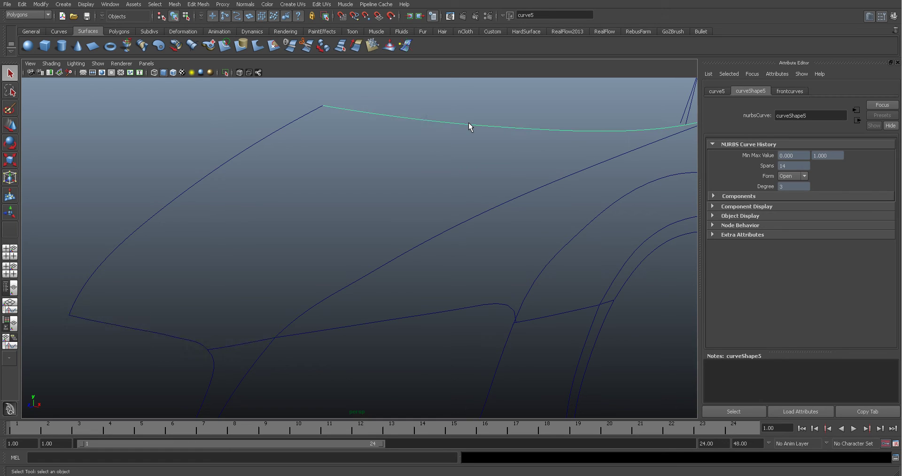
click(234, 156)
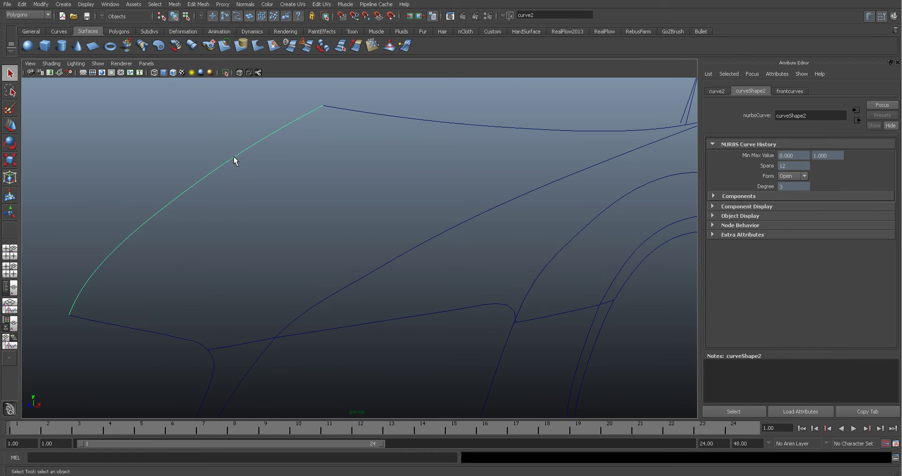
click(557, 179)
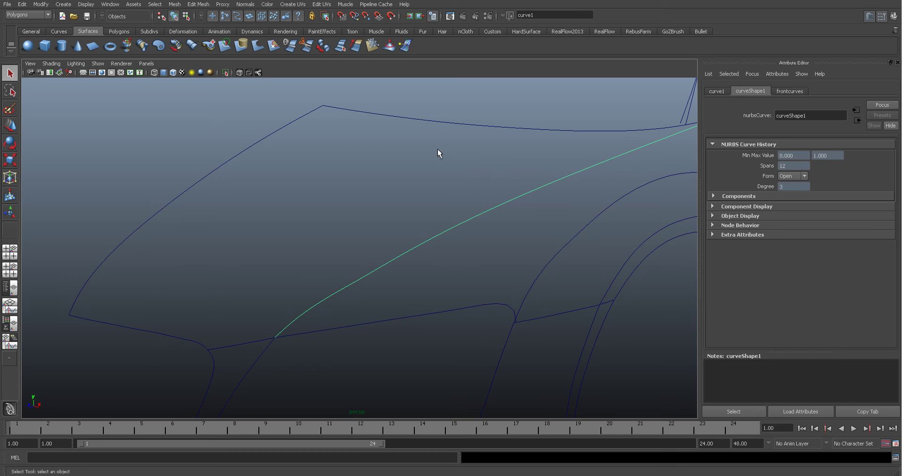
click(157, 332)
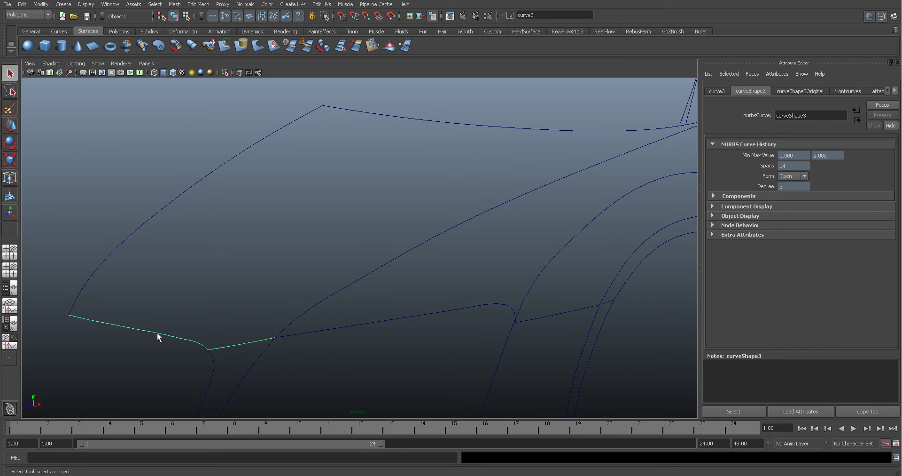
click(303, 312)
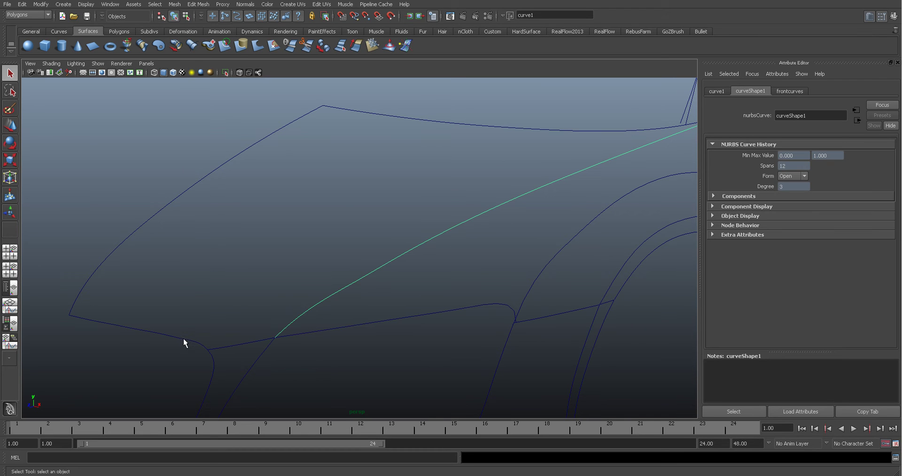
click(191, 339)
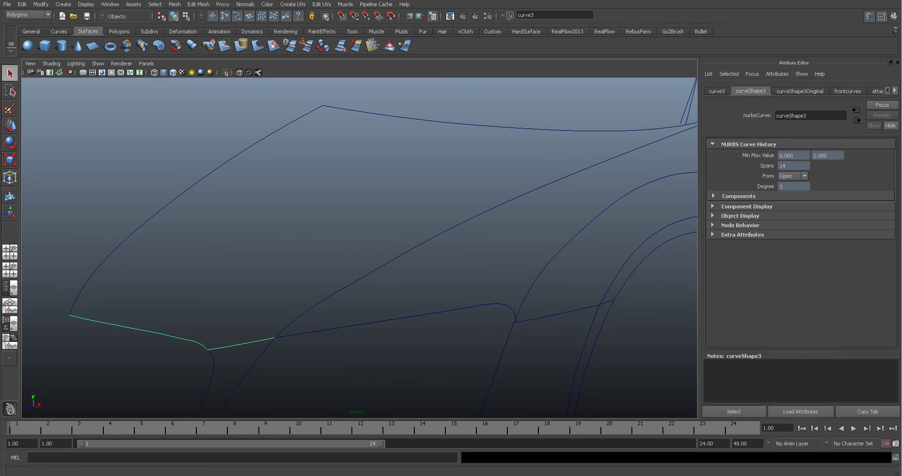
Step: Create a Birail 2 surface using the top curve as profile and the left and diagonal curves as rails
key(space)
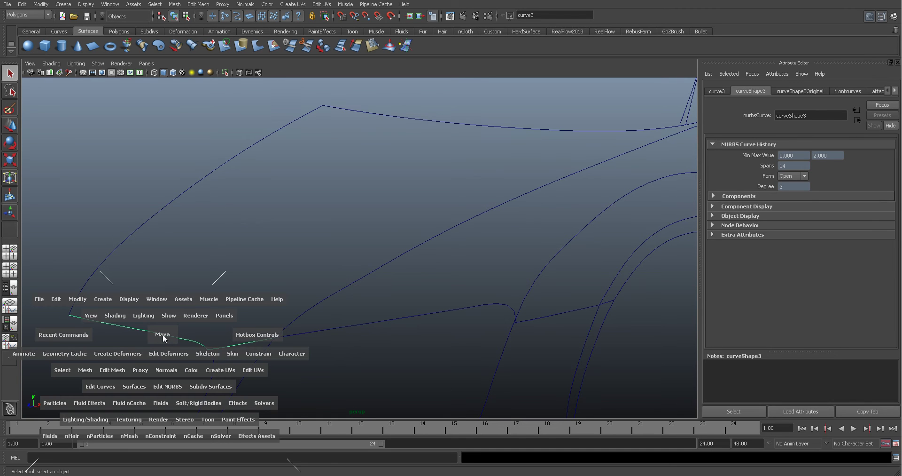
click(131, 385)
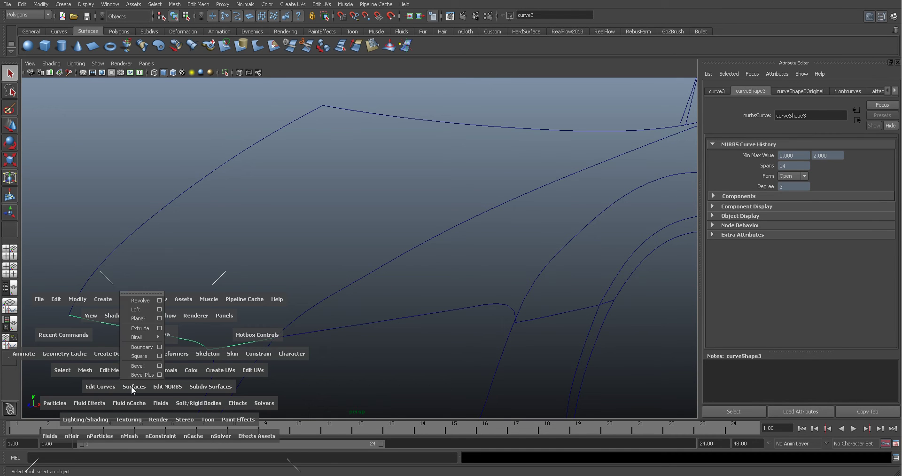
mouse_move(146, 337)
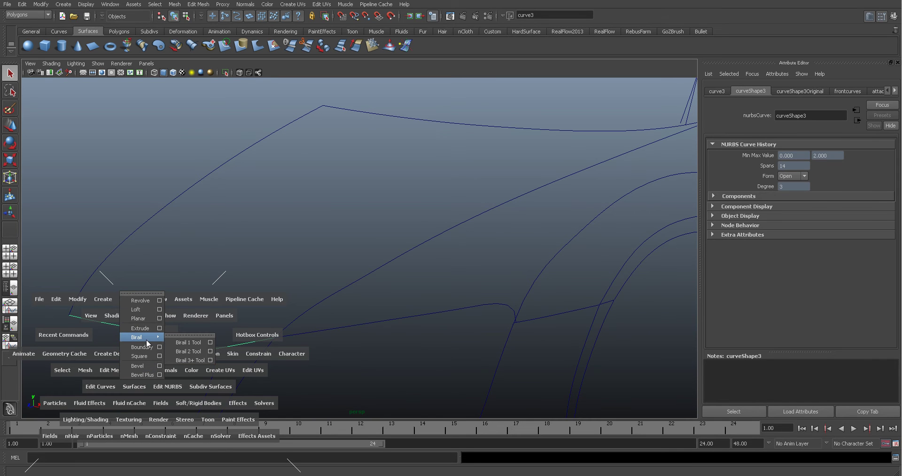
click(210, 351)
drag(537, 67, 671, 88)
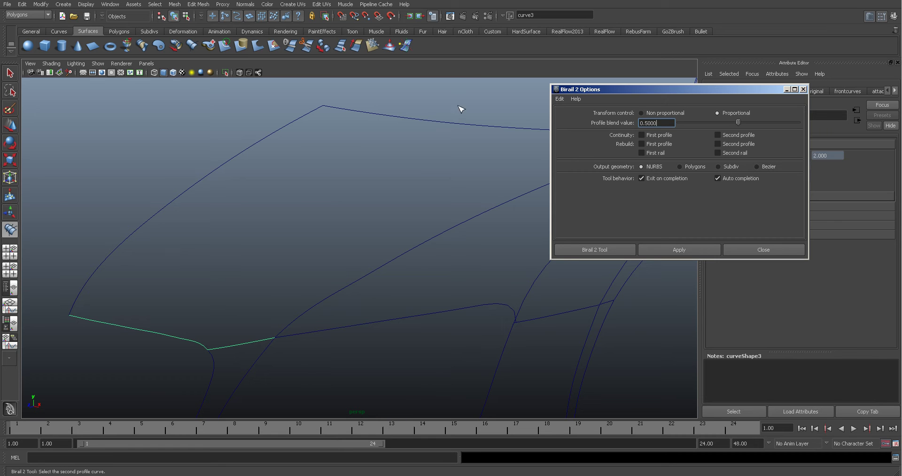
click(455, 126)
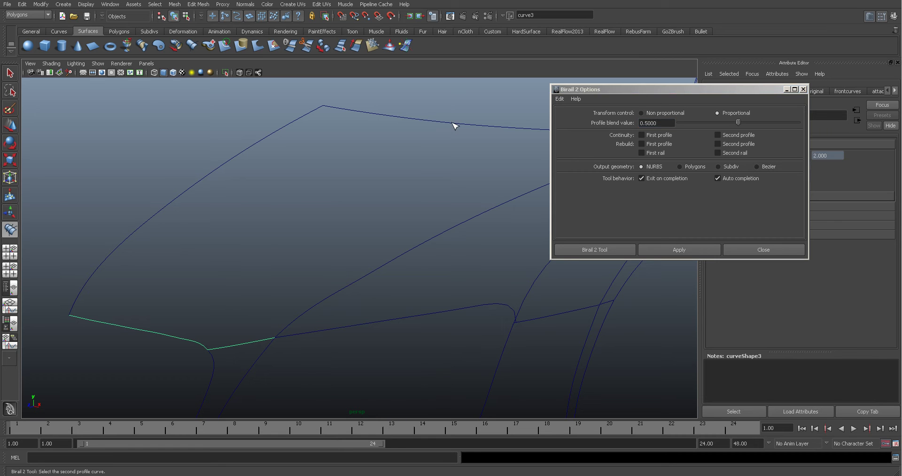
click(202, 183)
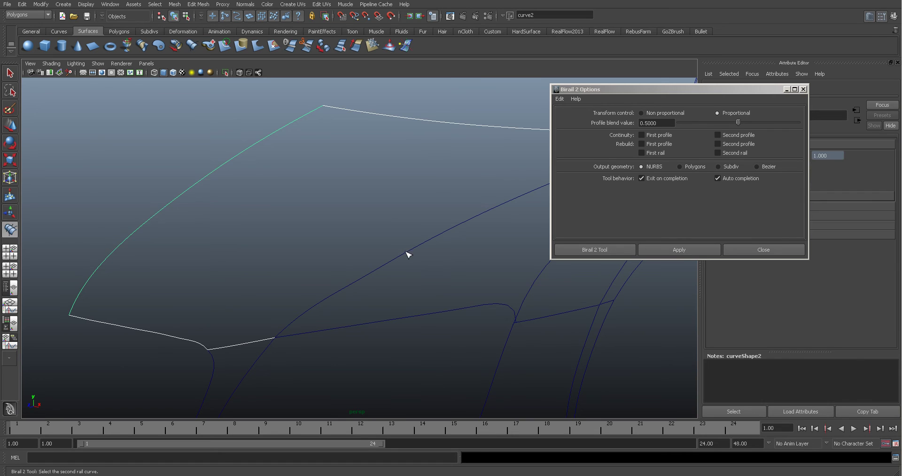
click(407, 253)
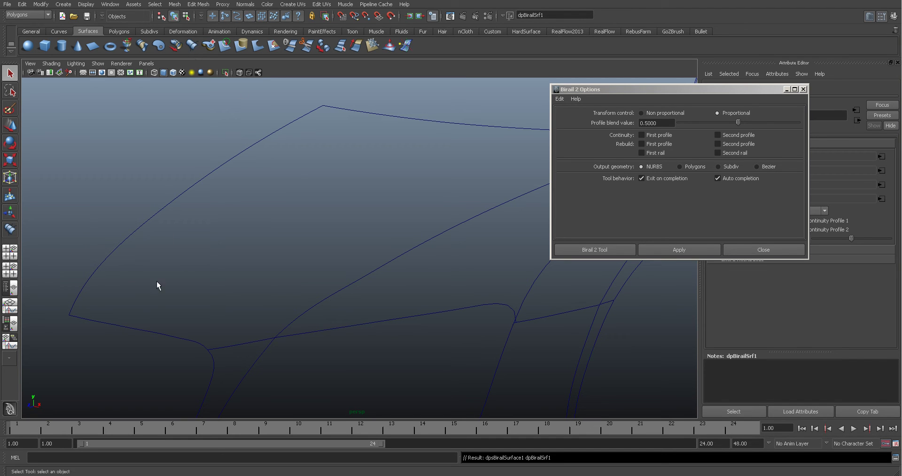
Step: Build another Birail 2 surface from the lower side and top profiles along the two rails
click(139, 332)
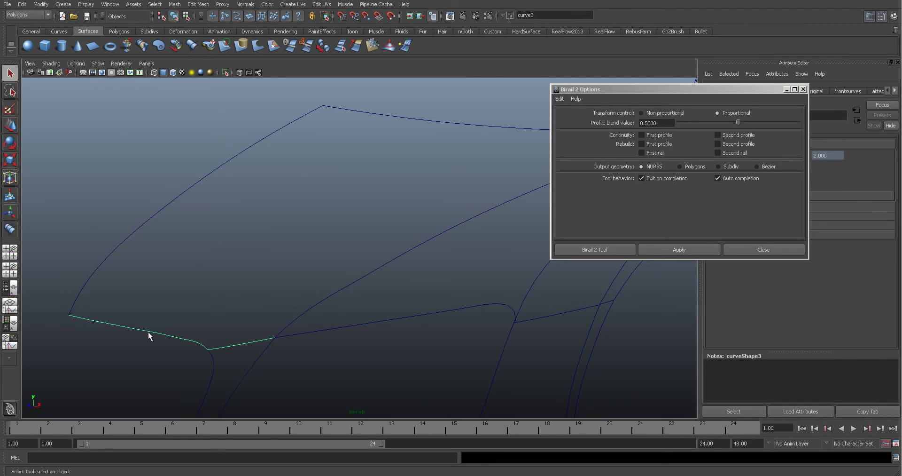
key(space)
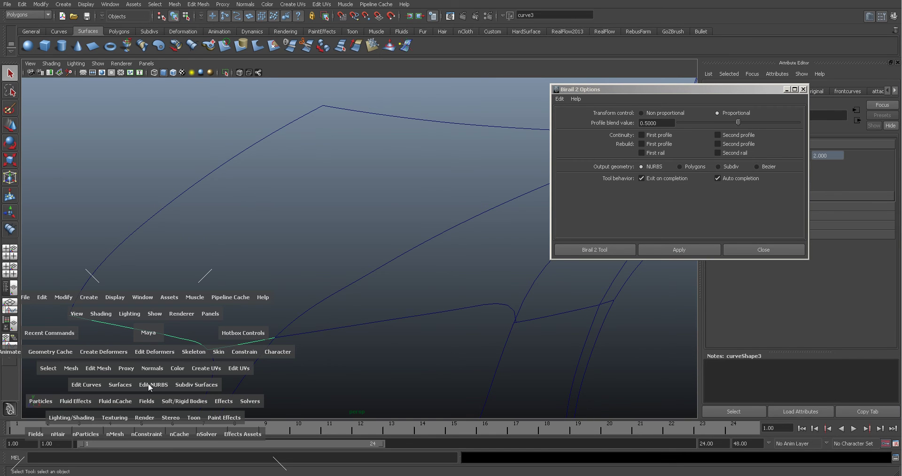
drag(124, 384, 168, 348)
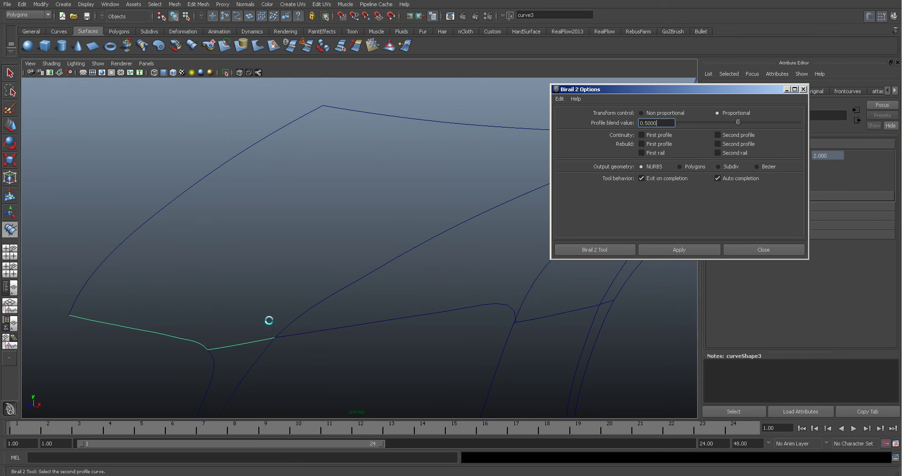
click(411, 120)
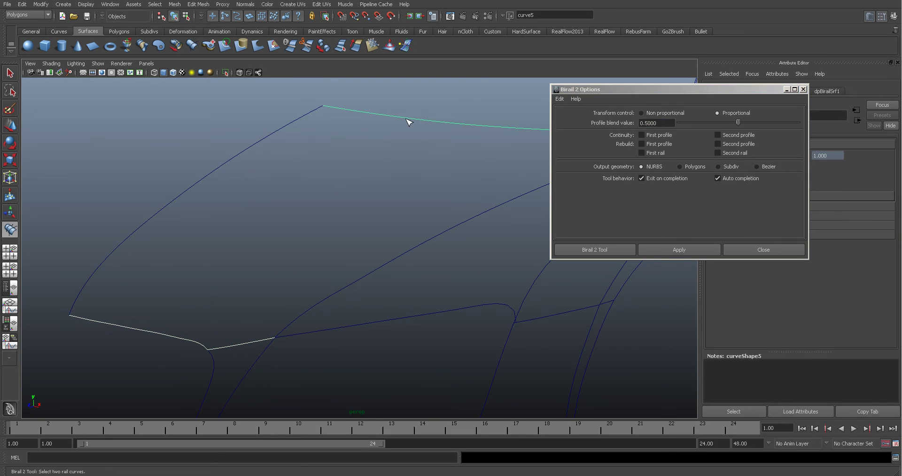
click(262, 145)
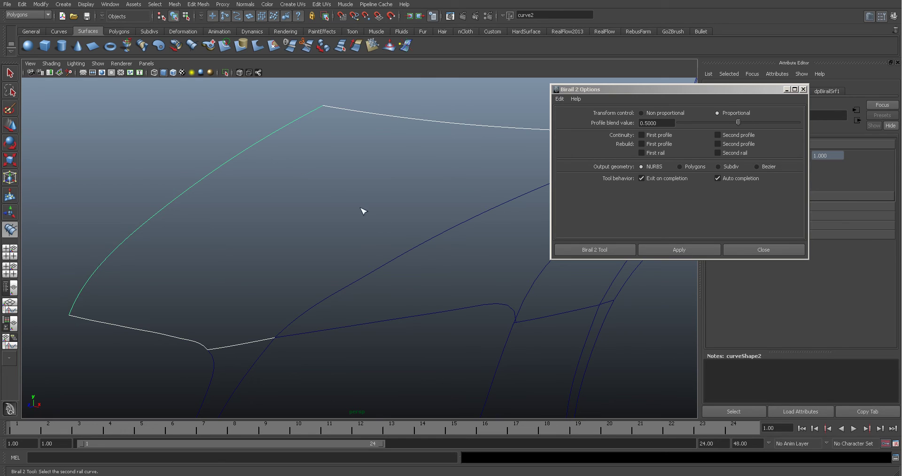
click(409, 252)
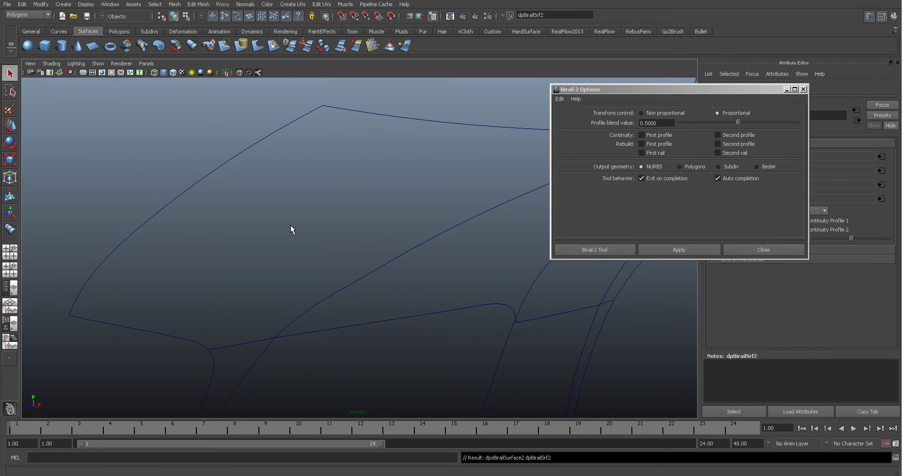
Step: Select dpsBirailSurface1 and dpsBirailSurface2 in the Outliner, delete them, and close the Outliner
click(110, 5)
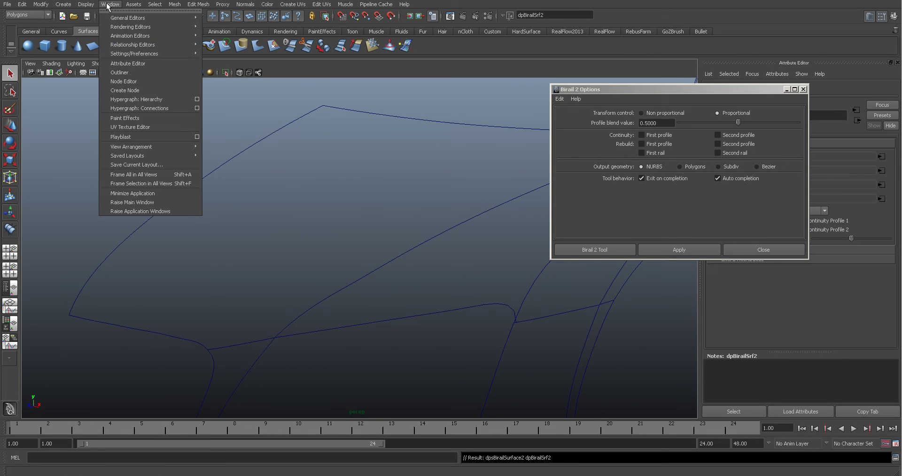
click(120, 73)
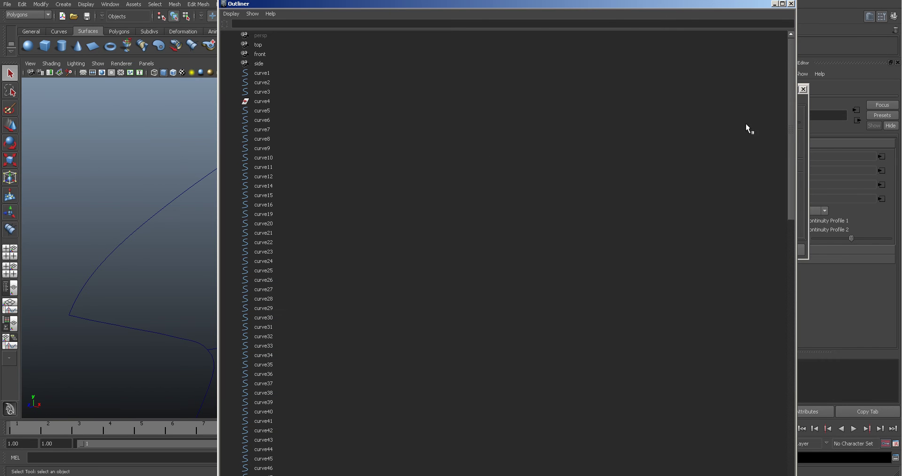
drag(791, 124, 746, 427)
click(282, 458)
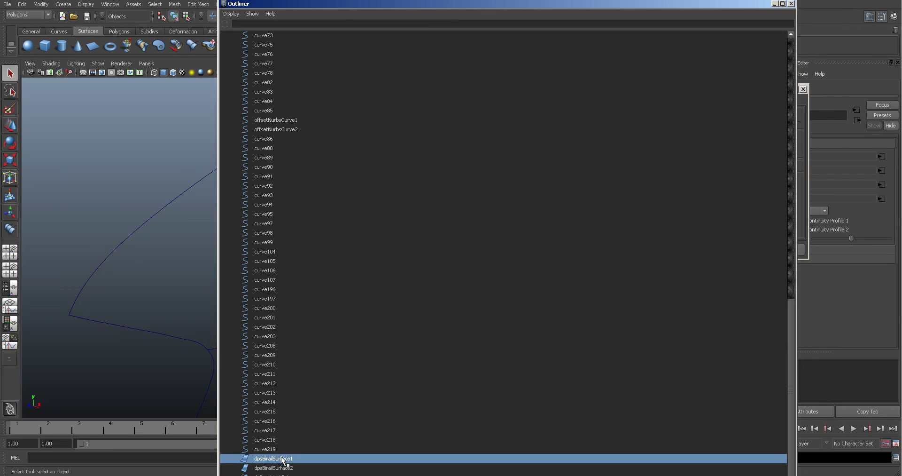
click(275, 467)
click(277, 458)
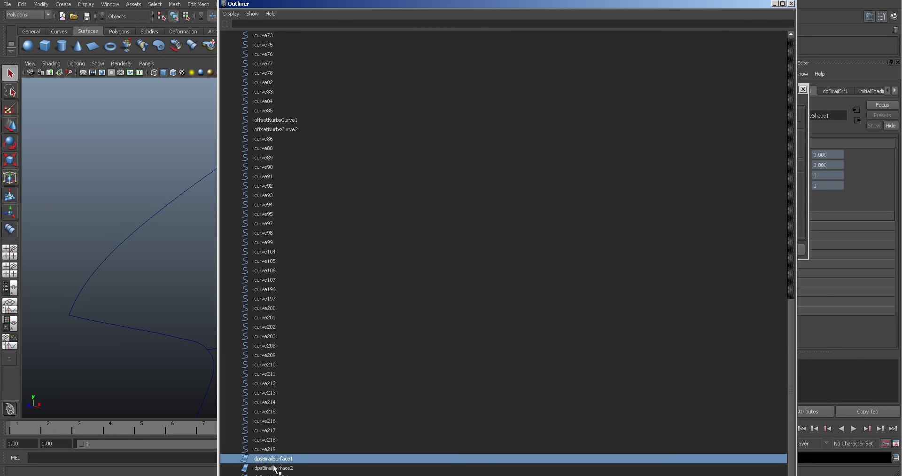
shift+click(275, 467)
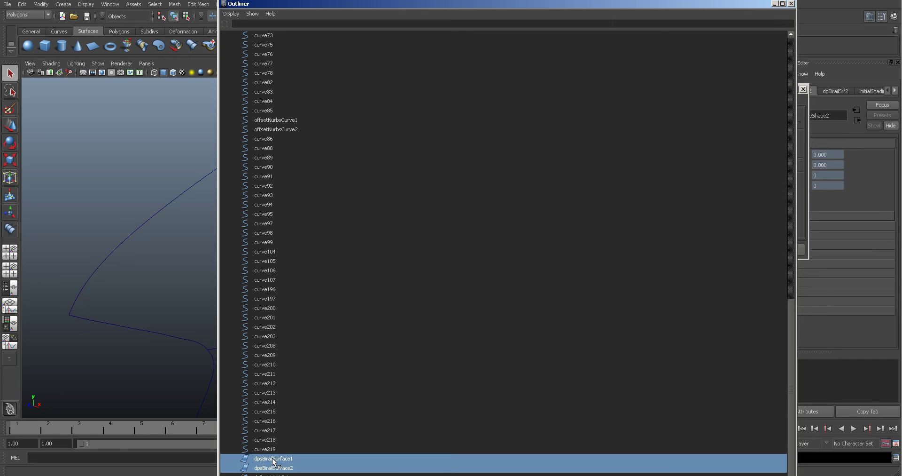
key(Delete)
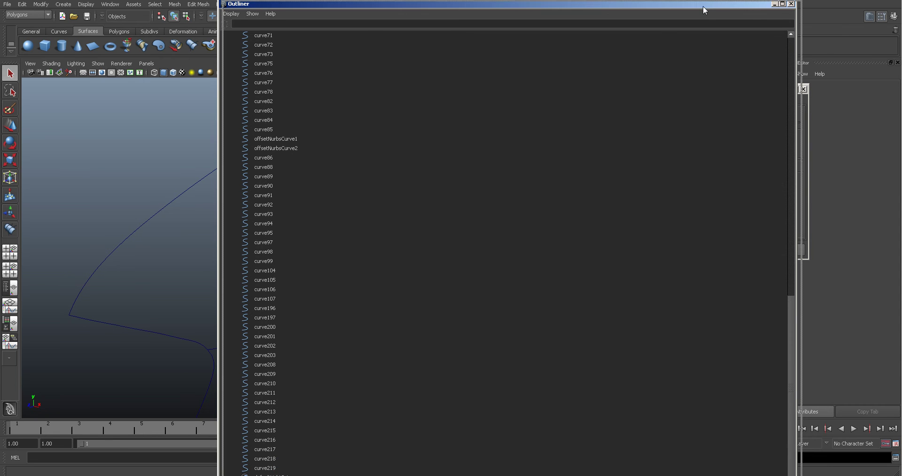
click(792, 3)
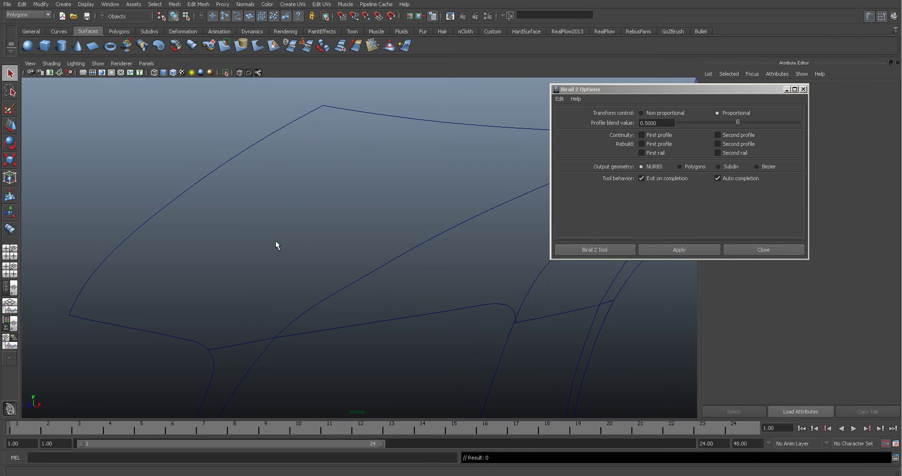
Step: Select curve3 and zoom in close on its corner where the two curves nearly meet
click(131, 328)
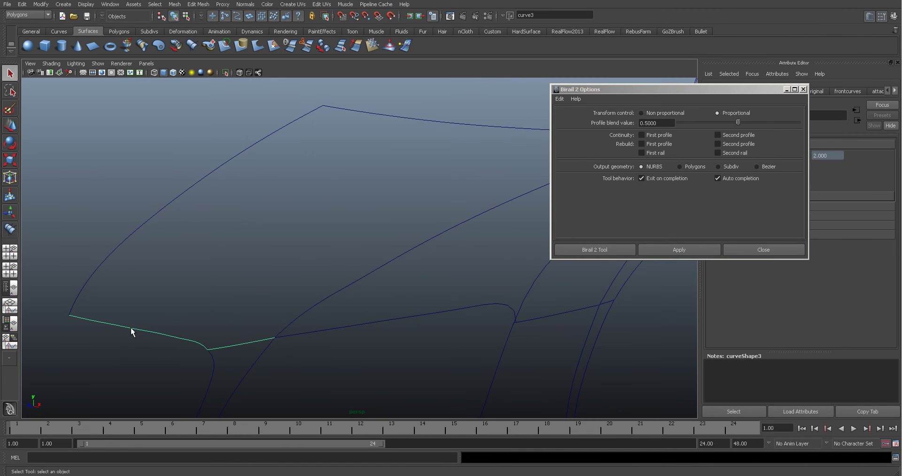
alt+middle_drag(123, 318, 227, 262)
alt+right_drag(228, 262, 283, 302)
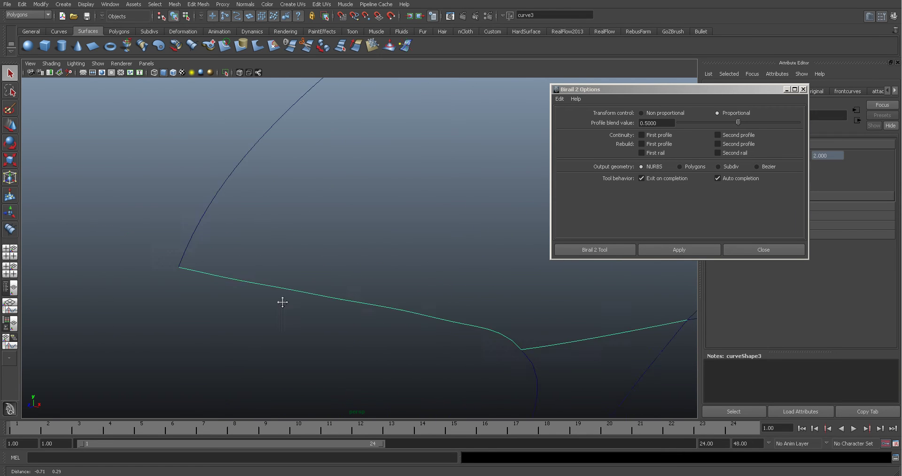
alt+middle_drag(283, 301, 373, 314)
alt+right_drag(373, 314, 550, 332)
alt+middle_drag(550, 333, 470, 266)
alt+middle_drag(372, 280, 283, 292)
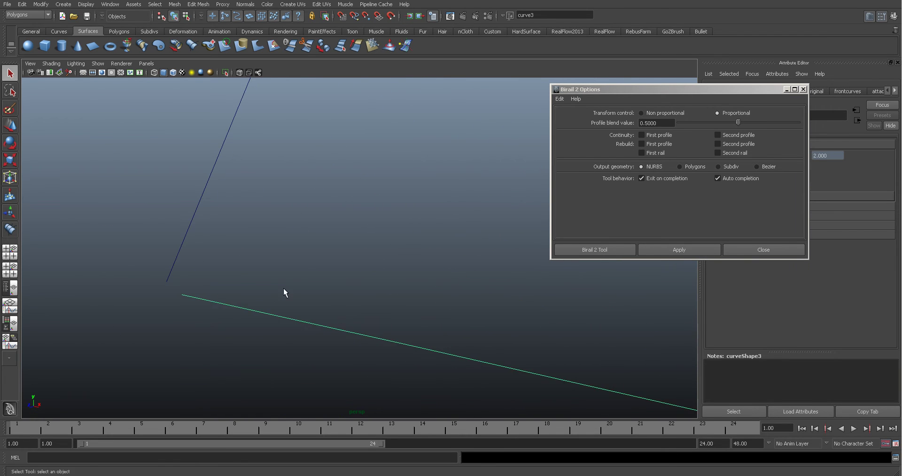
Step: Select curve3's first control vertex and try a curve-snapped move, then undo it
right_drag(190, 301, 165, 297)
click(182, 293)
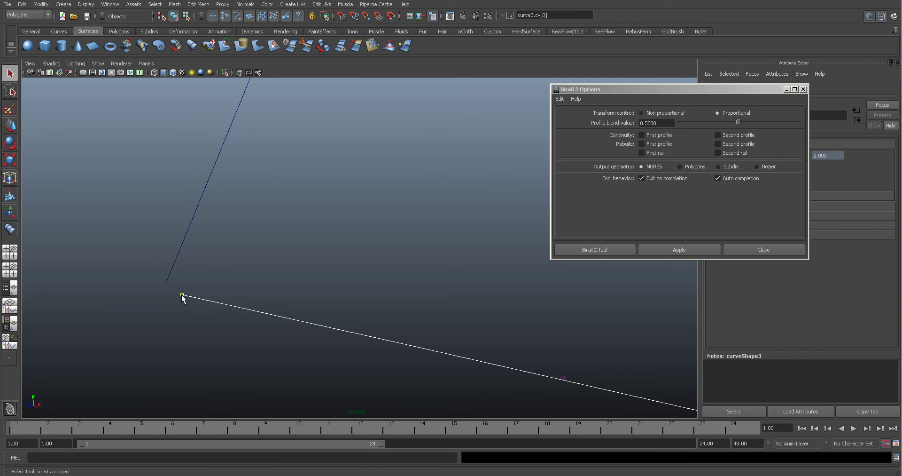
key(c)
key(w)
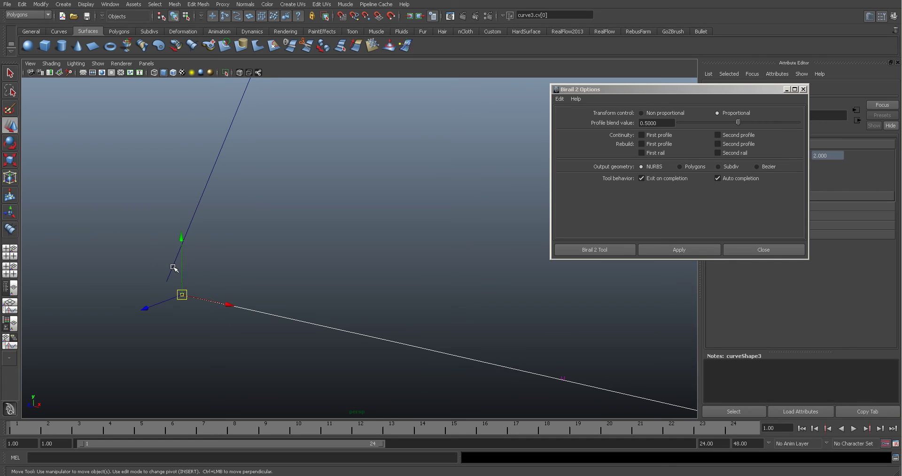
key(c)
middle_drag(174, 262, 188, 304)
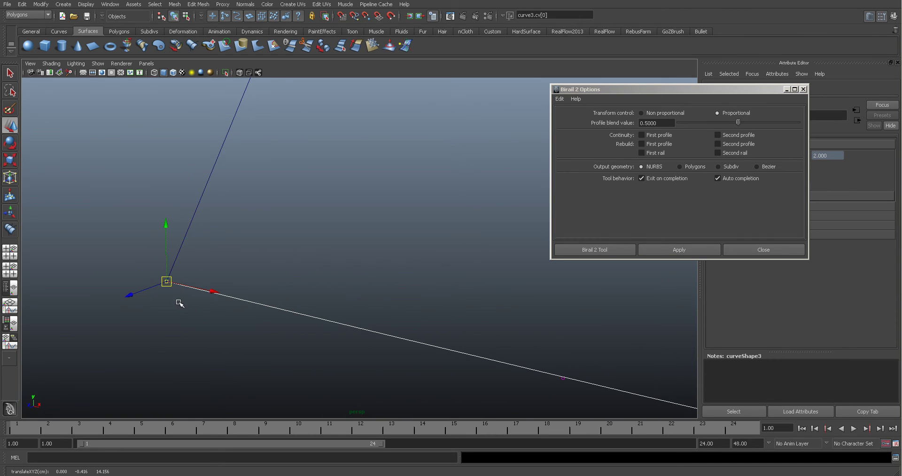
key(ctrl+z)
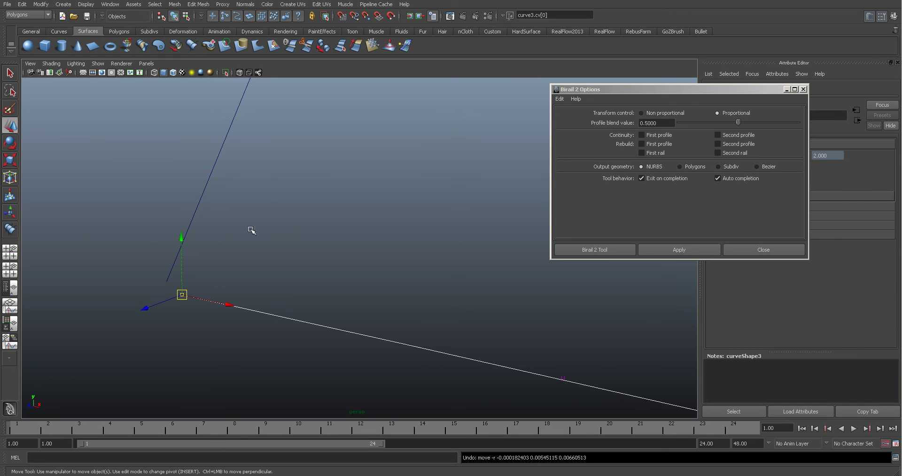
Step: Snap curve3's first control vertex onto the blue neighbouring curve, then zoom out to check
key(c)
drag(201, 270, 184, 238)
middle_drag(198, 207, 202, 303)
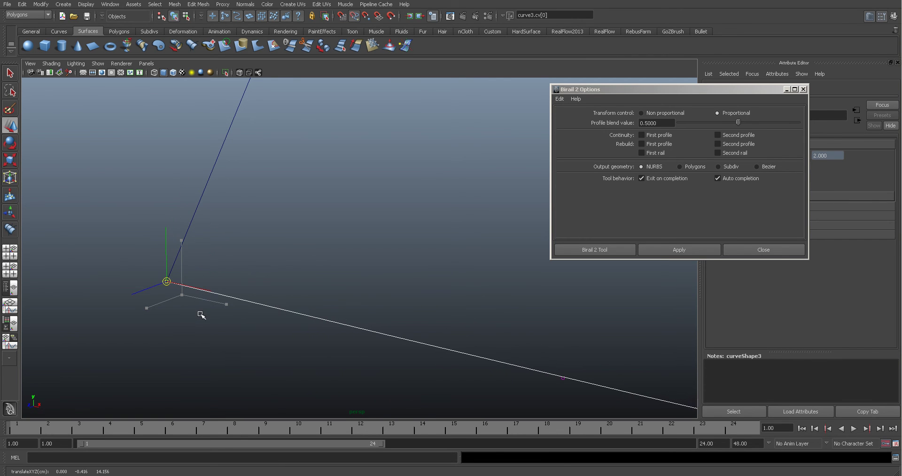
click(242, 253)
alt+right_drag(390, 291, 334, 268)
alt+drag(432, 296, 306, 255)
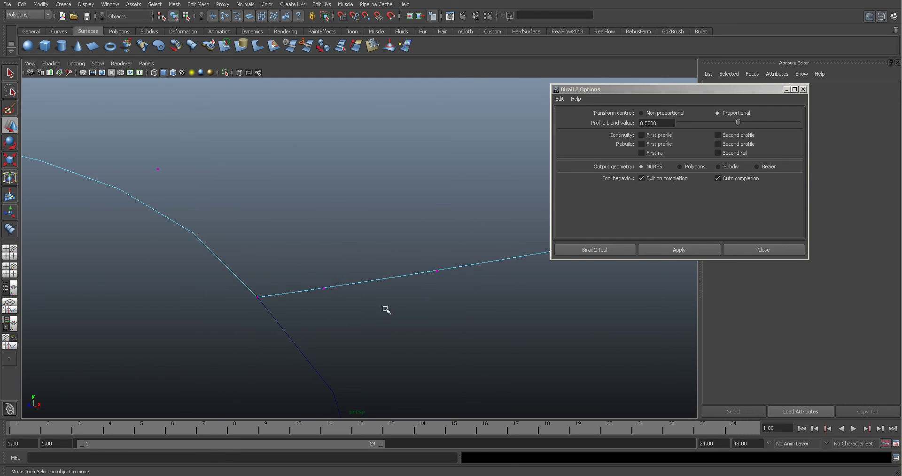
Step: Snap the side curve's last control point onto the curve it crosses
alt+drag(458, 313, 227, 356)
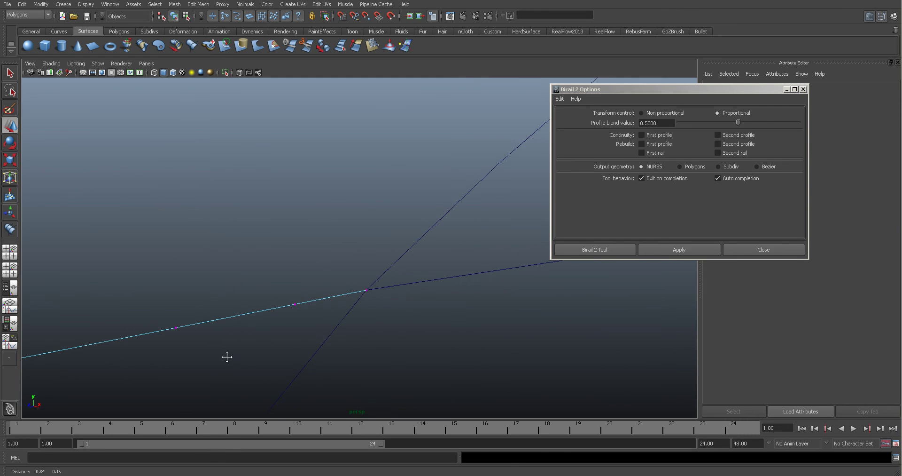
click(366, 291)
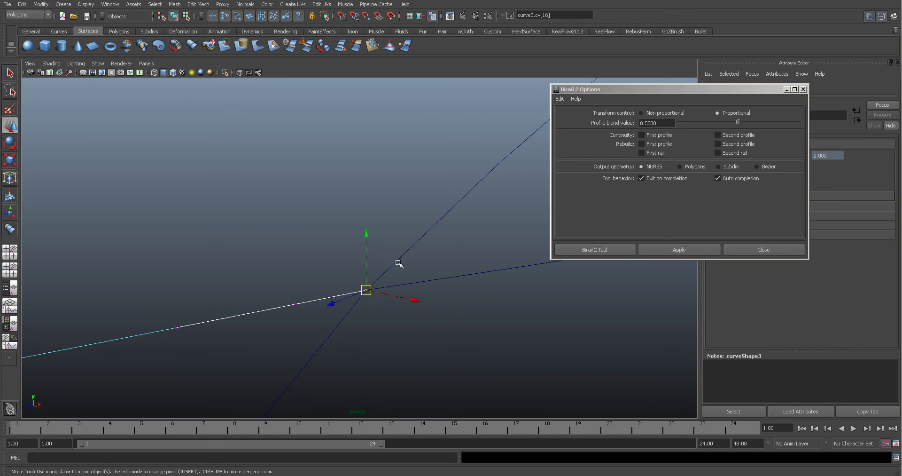
key(c)
middle_drag(399, 258, 378, 342)
Step: Reshape the upper rail curve by pulling a control point down and its end point onto the junction
alt+drag(468, 191, 435, 220)
alt+middle_drag(434, 220, 354, 284)
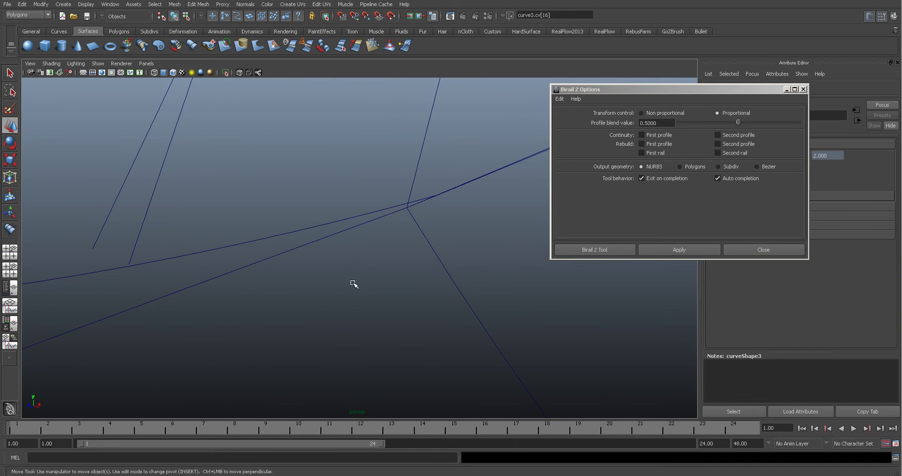
click(418, 202)
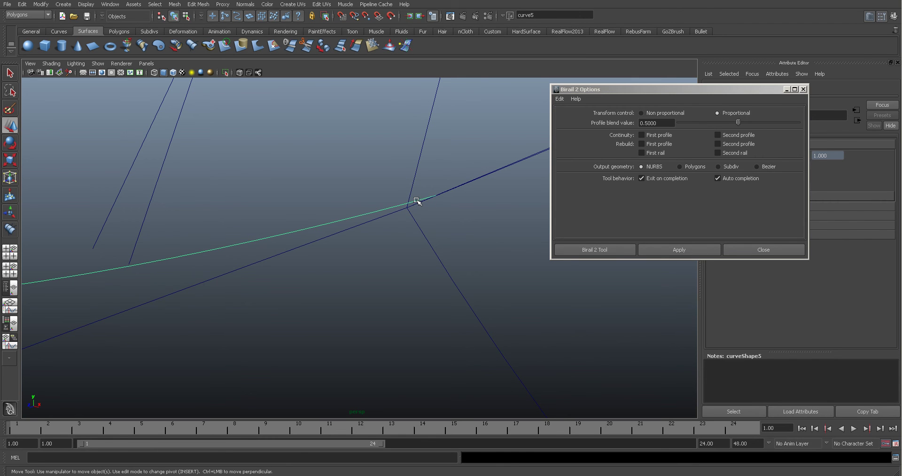
right_drag(417, 201, 383, 199)
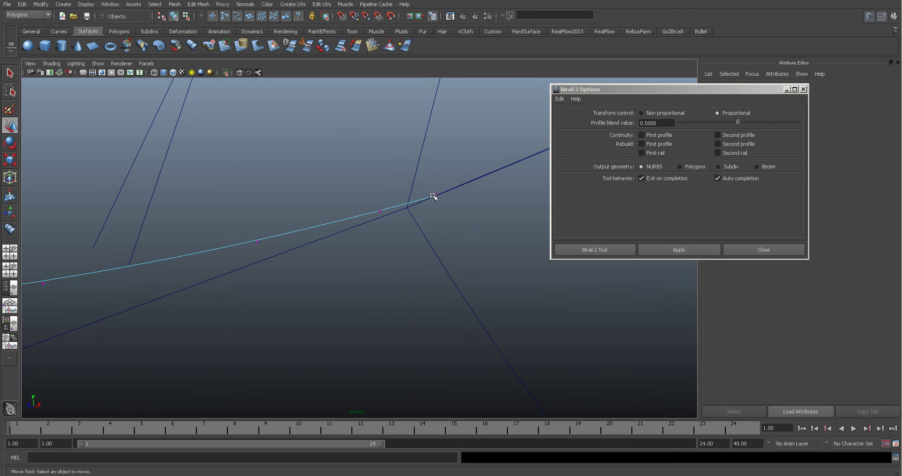
click(380, 212)
drag(378, 210, 307, 230)
click(436, 195)
drag(438, 196, 416, 220)
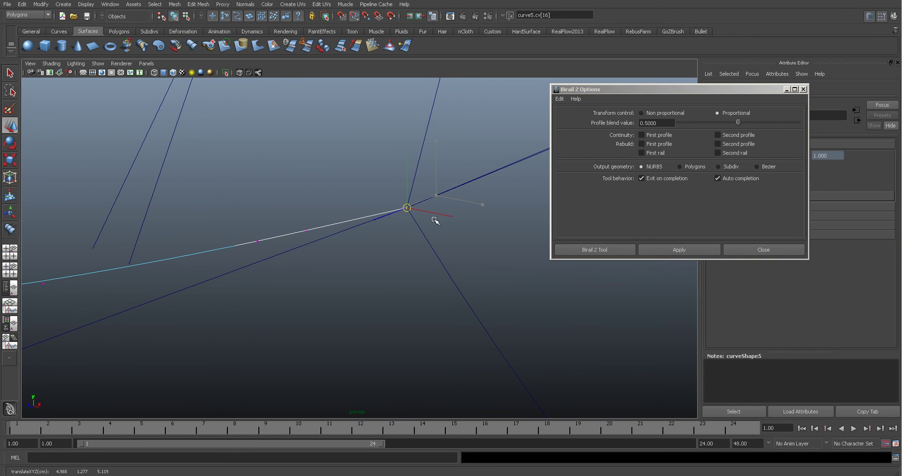
Step: Slide Curve5's first end point along the neighbouring curve so it meets at that corner
click(344, 285)
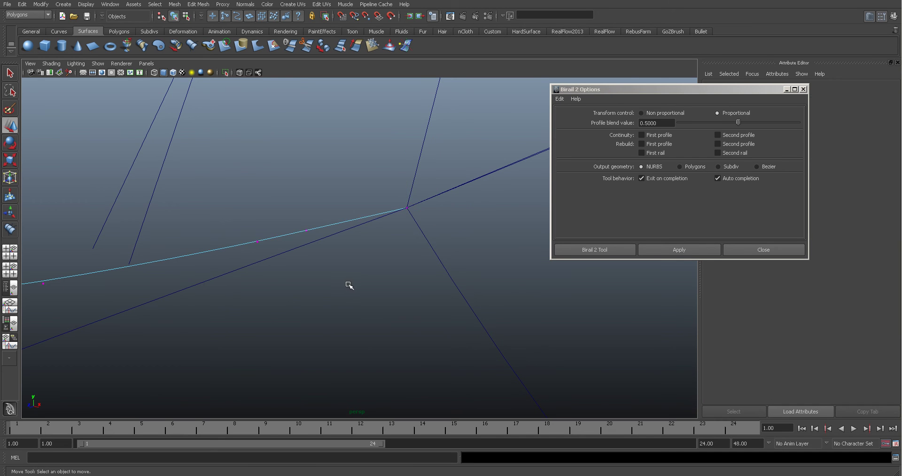
alt+drag(344, 285, 396, 360)
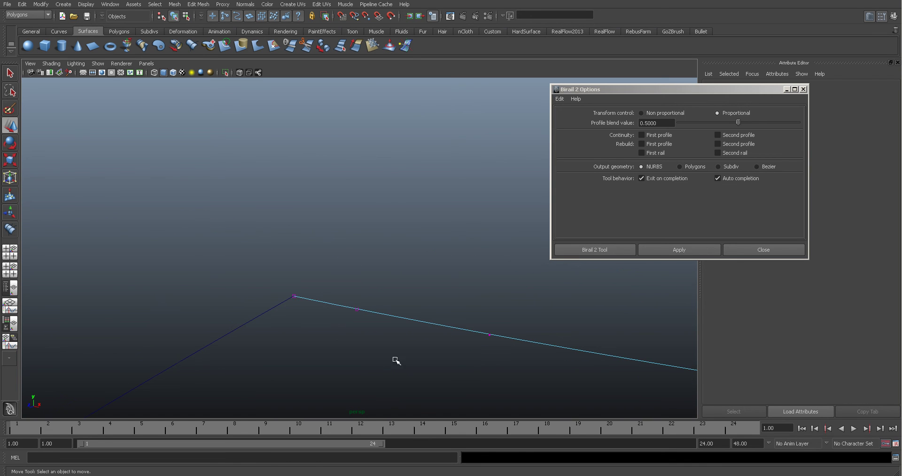
click(293, 296)
key(c)
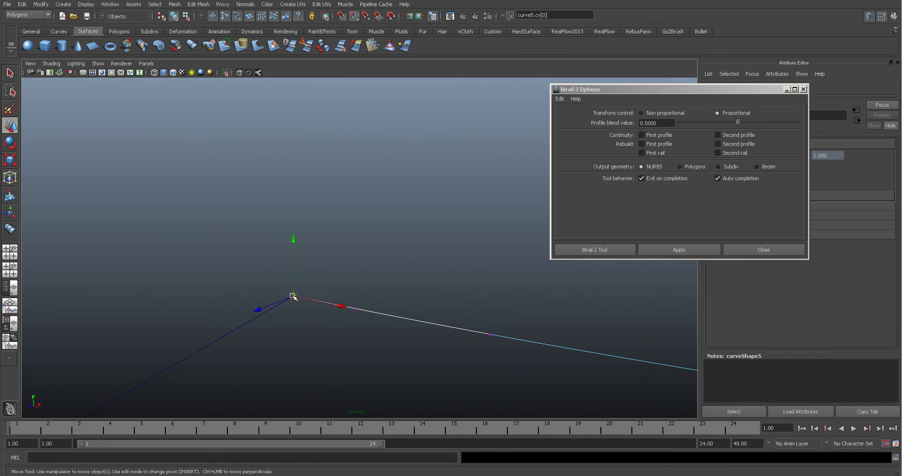
drag(292, 297, 387, 272)
click(386, 272)
alt+drag(371, 339, 292, 262)
alt+right_drag(292, 262, 249, 234)
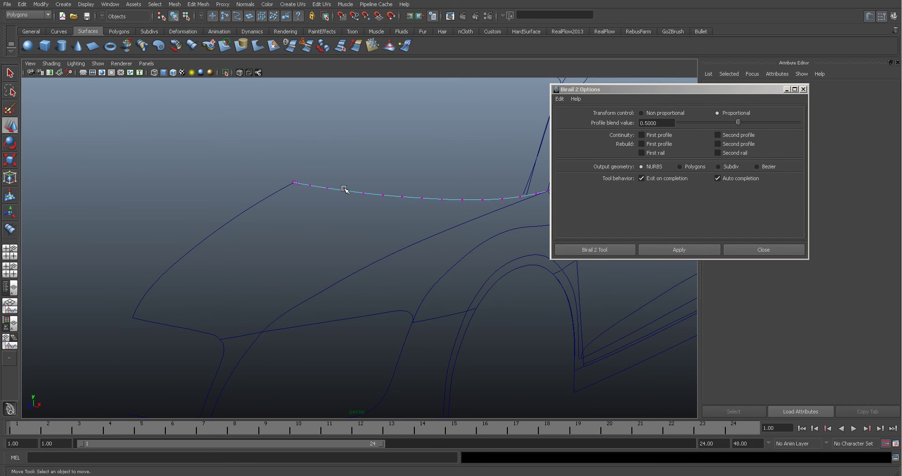
right_drag(334, 188, 350, 180)
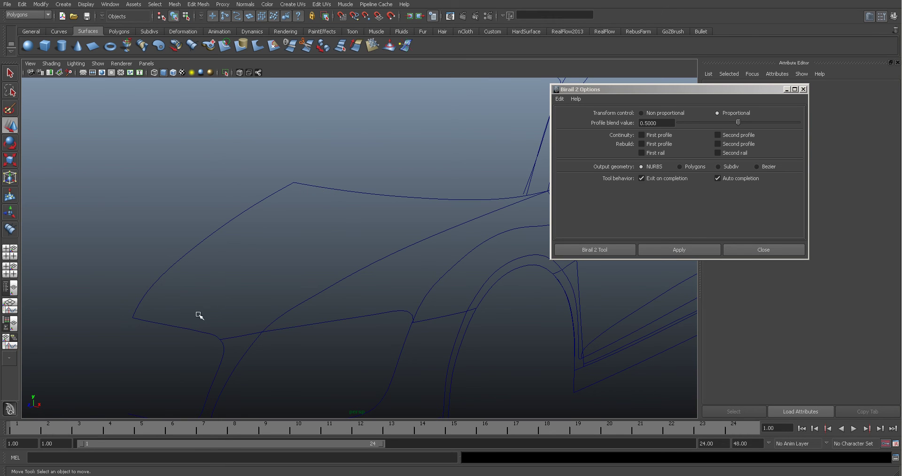
Step: Build dpBirailSrf1 with Birail 2 from the lower and upper bonnet profiles and both side rails
click(188, 328)
key(space)
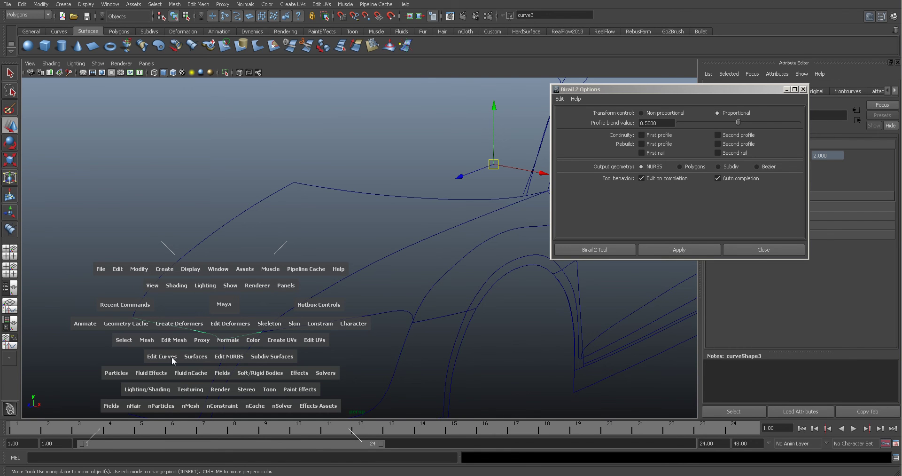
drag(193, 357, 257, 427)
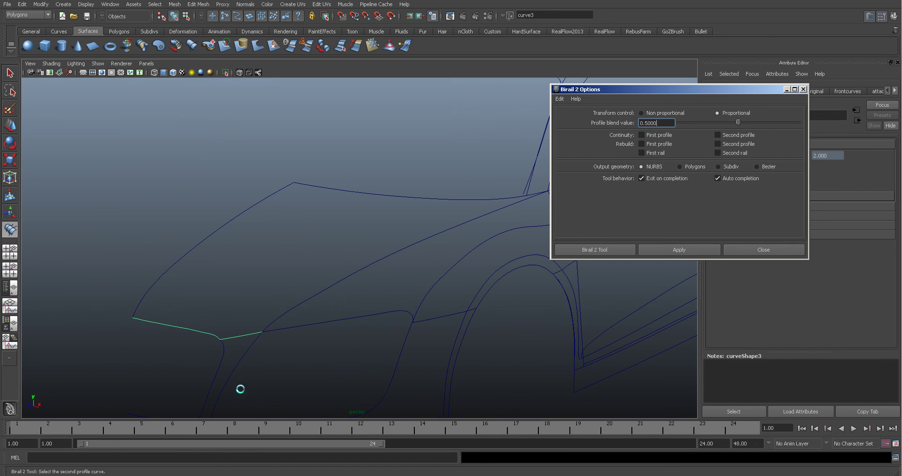
click(338, 190)
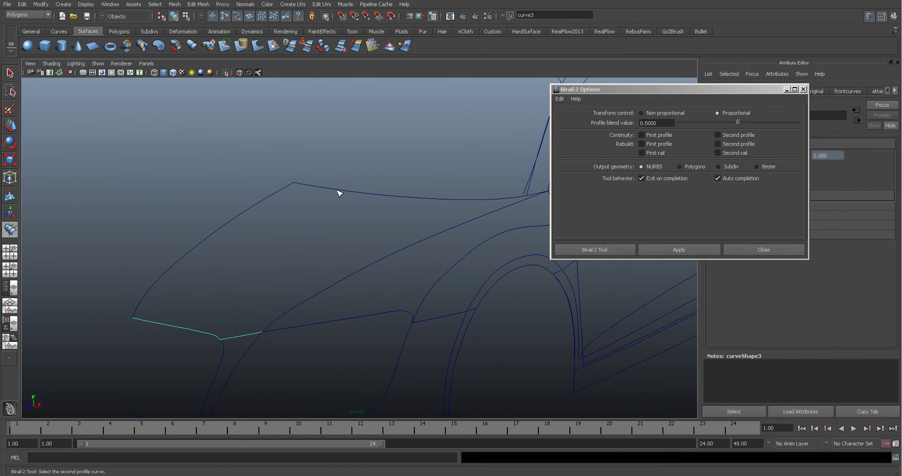
click(226, 224)
click(349, 277)
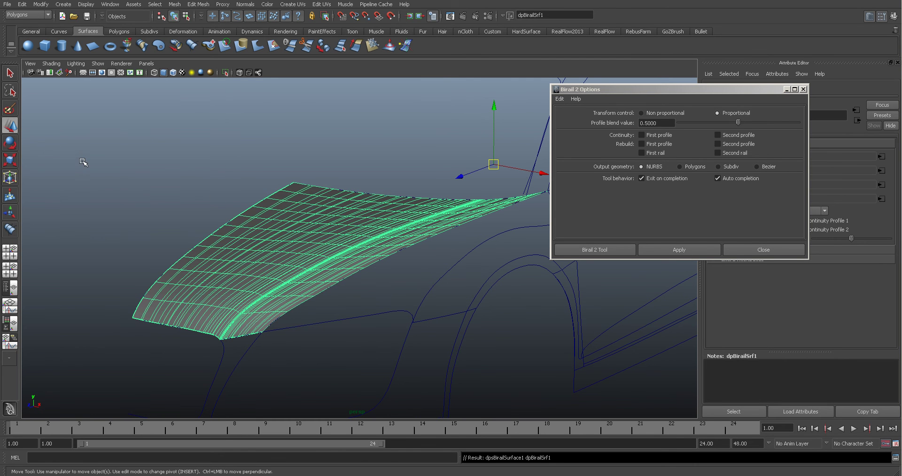
Step: Zoom in where the lower side curve crosses the wing curve and show its control vertices
click(117, 167)
mouse_move(293, 232)
alt+mouse_down()
mouse_move(264, 225)
mouse_move(270, 279)
alt+mouse_up()
alt+right_drag(269, 278, 366, 249)
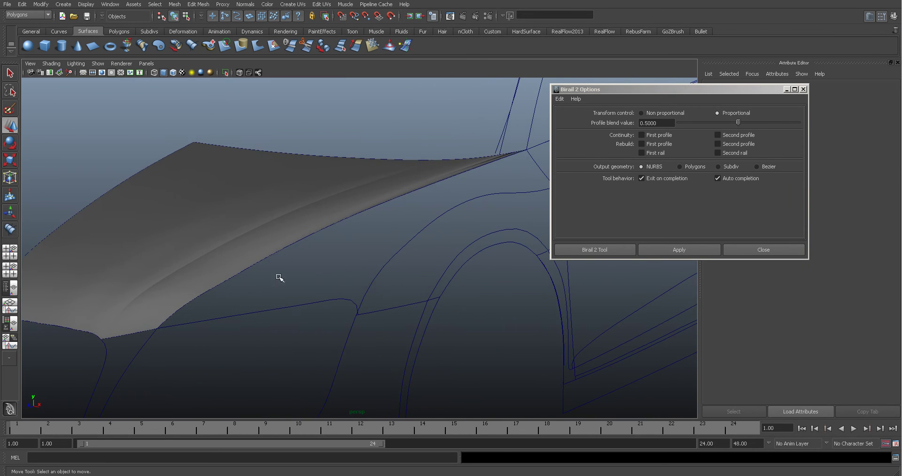
alt+drag(277, 278, 258, 256)
alt+right_drag(258, 256, 482, 251)
alt+drag(482, 251, 356, 268)
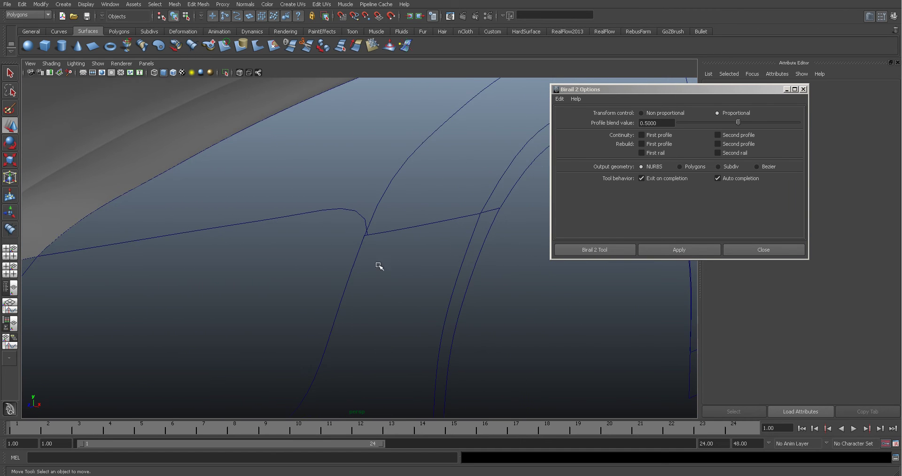
alt+right_drag(357, 268, 526, 248)
click(374, 221)
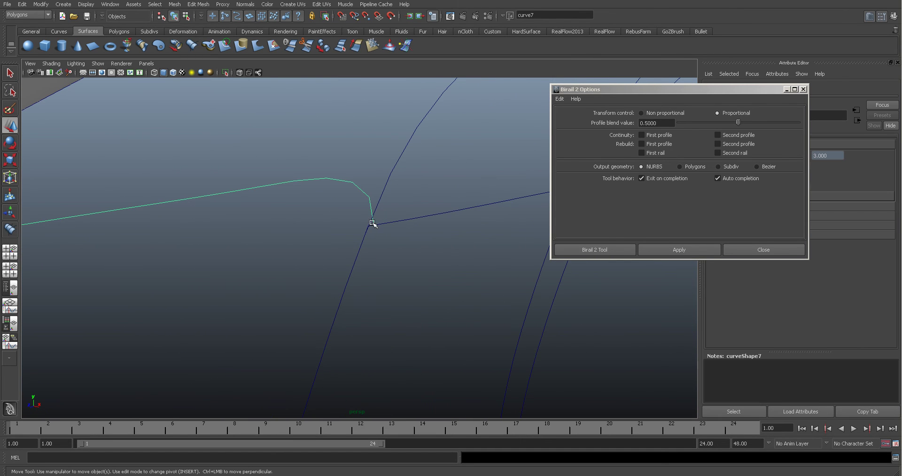
right_drag(372, 222, 397, 228)
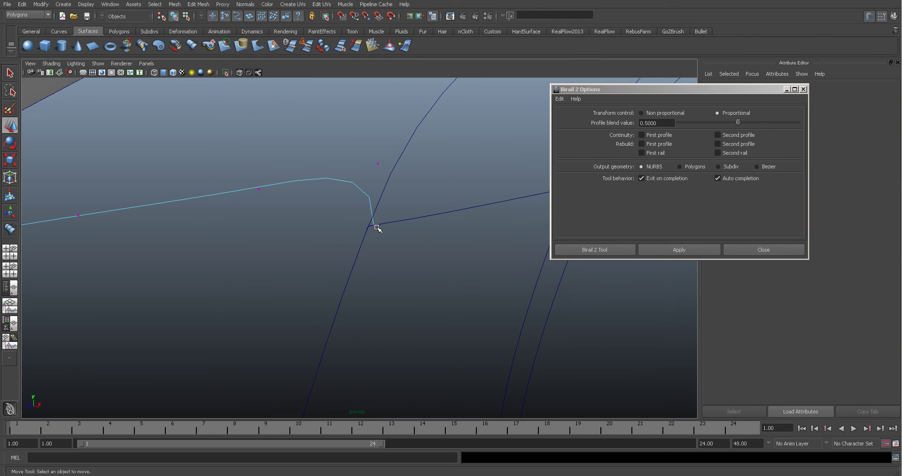
Step: Snap curve7's end control vertex onto the crossing curve, then reframe the bonnet and wing curves
click(375, 226)
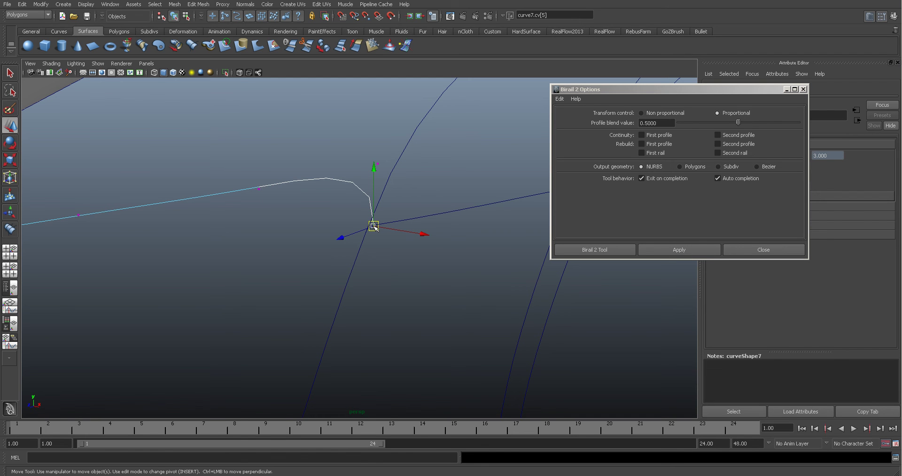
key(c)
mouse_move(374, 227)
mouse_down()
mouse_move(372, 210)
mouse_move(371, 231)
mouse_move(381, 231)
mouse_up()
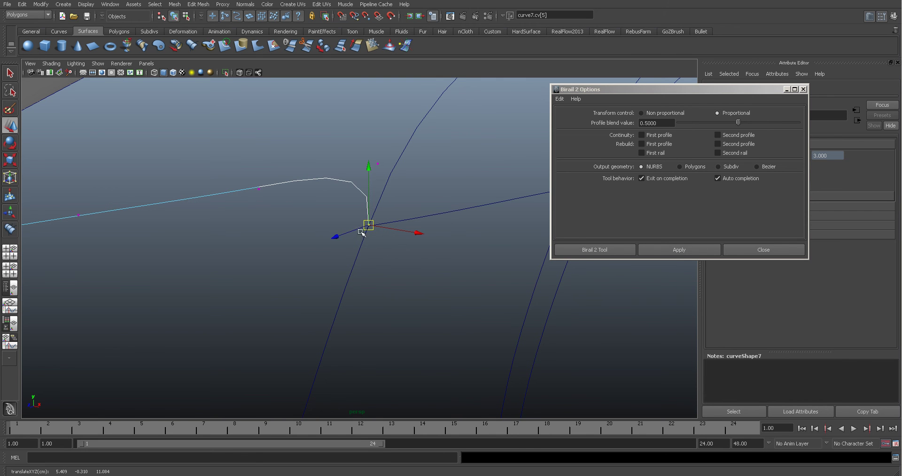
click(260, 264)
alt+right_drag(351, 250, 197, 266)
alt+middle_drag(198, 266, 291, 314)
click(309, 307)
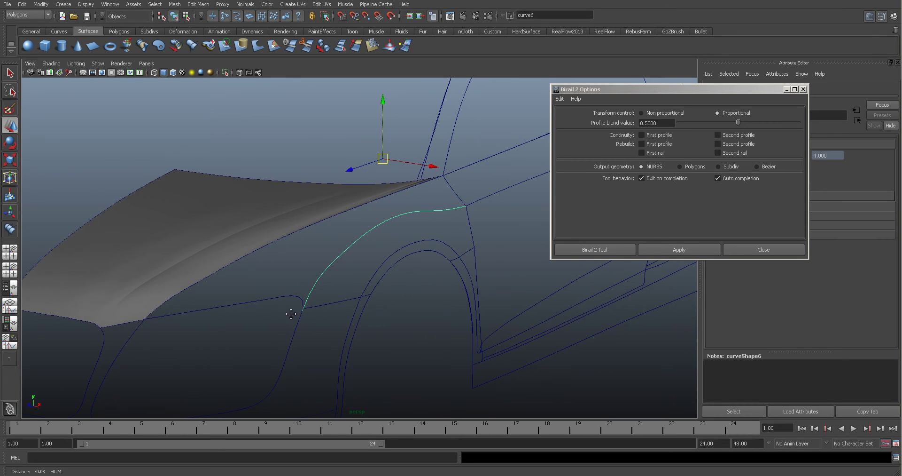
Step: Close Birail 2 Options and compare spans: short curve14 has 1, curve7 has 3
click(224, 268)
click(455, 191)
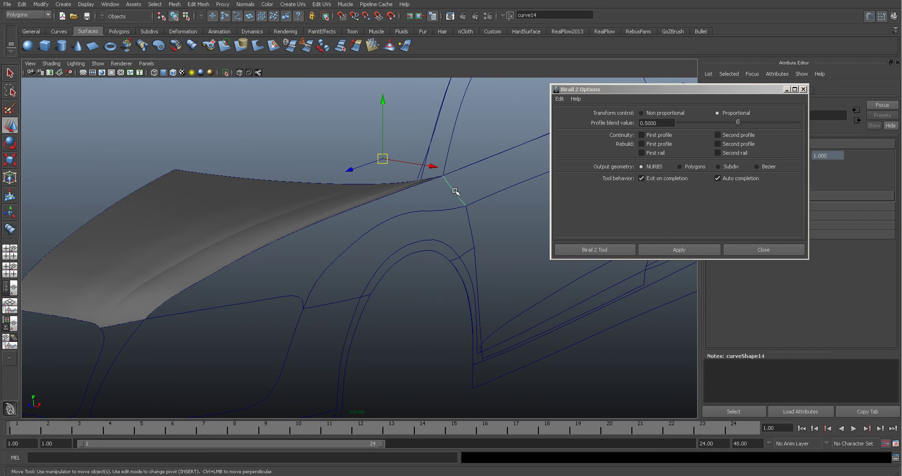
click(804, 89)
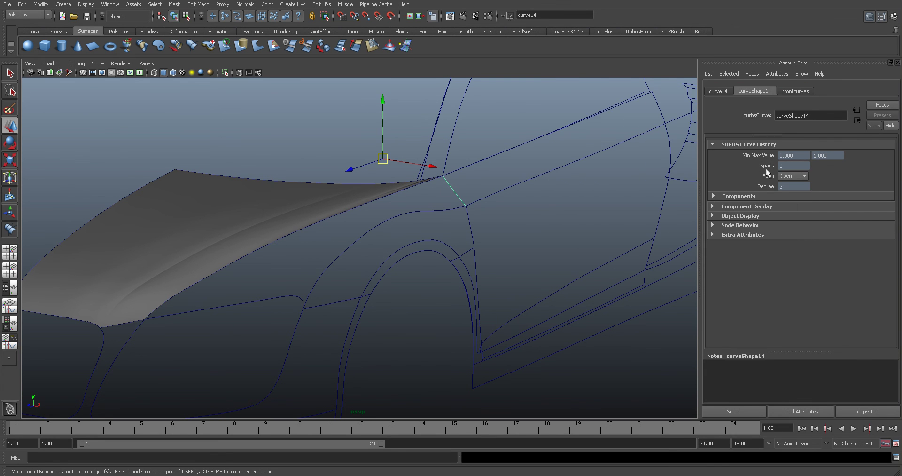
click(236, 306)
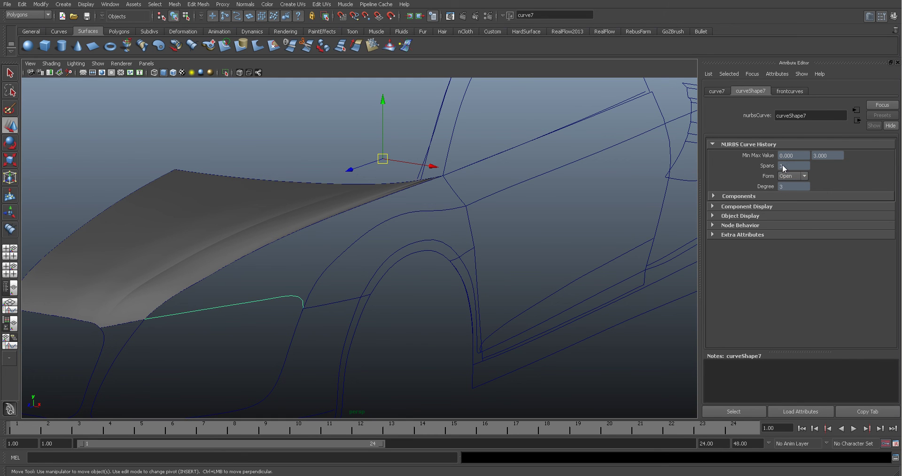
click(450, 188)
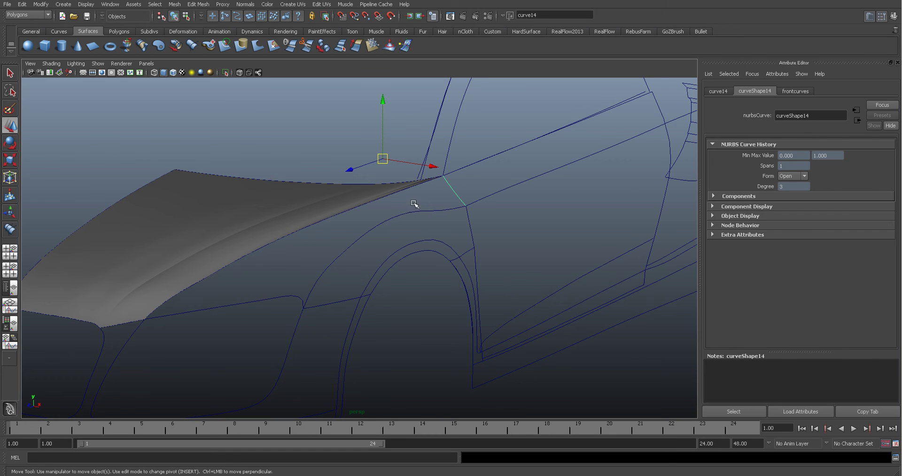
click(273, 297)
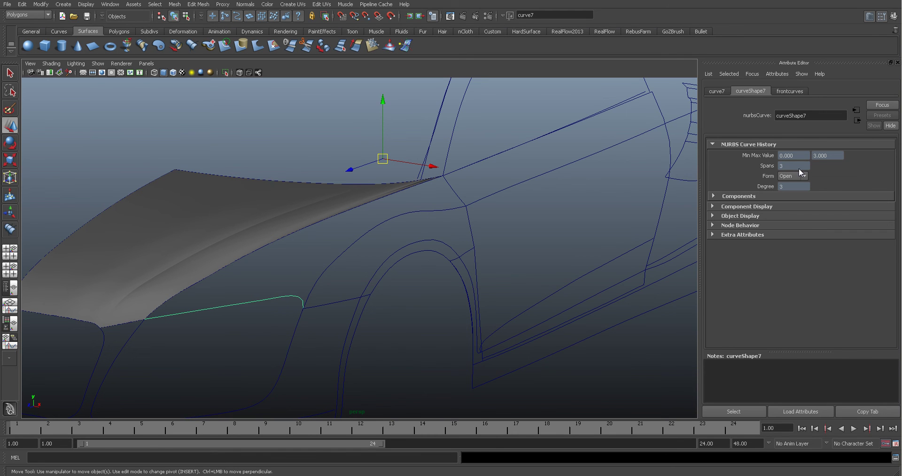
Step: Rebuild the short corner curve with 3 spans
click(449, 184)
key(space)
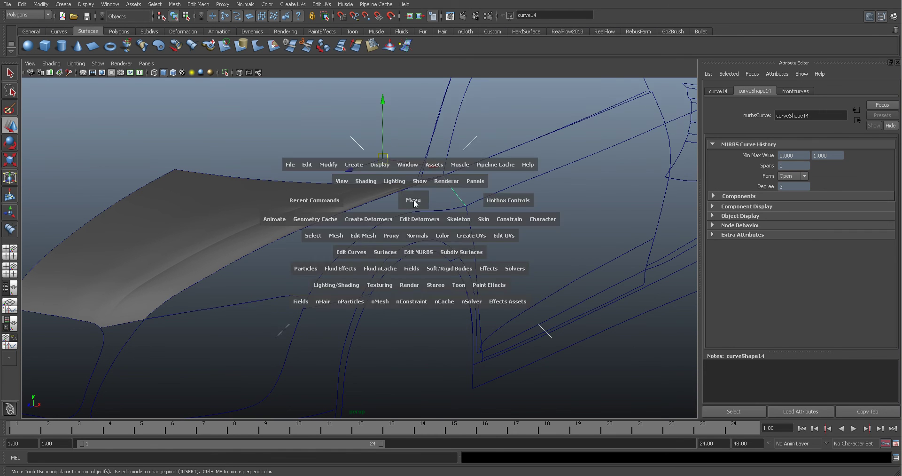
click(384, 253)
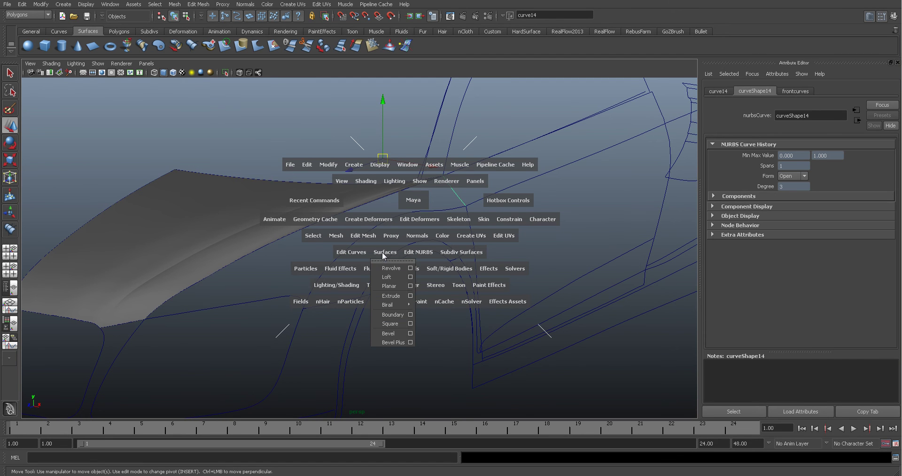
click(351, 252)
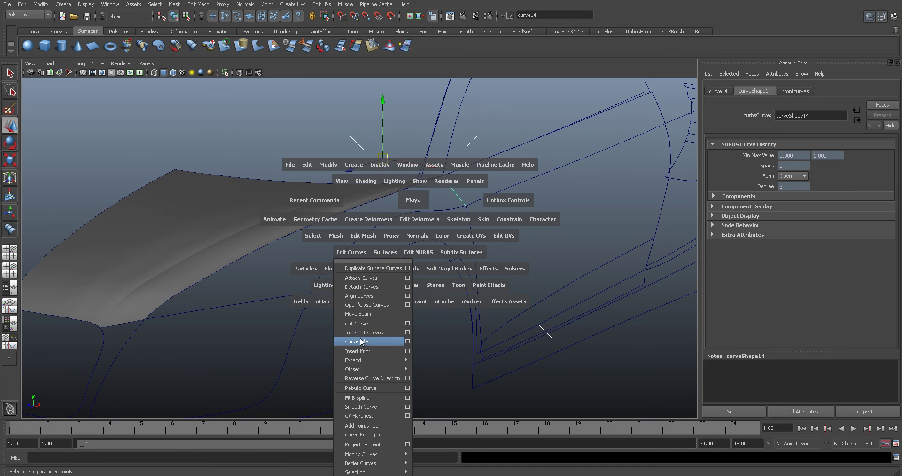
click(407, 388)
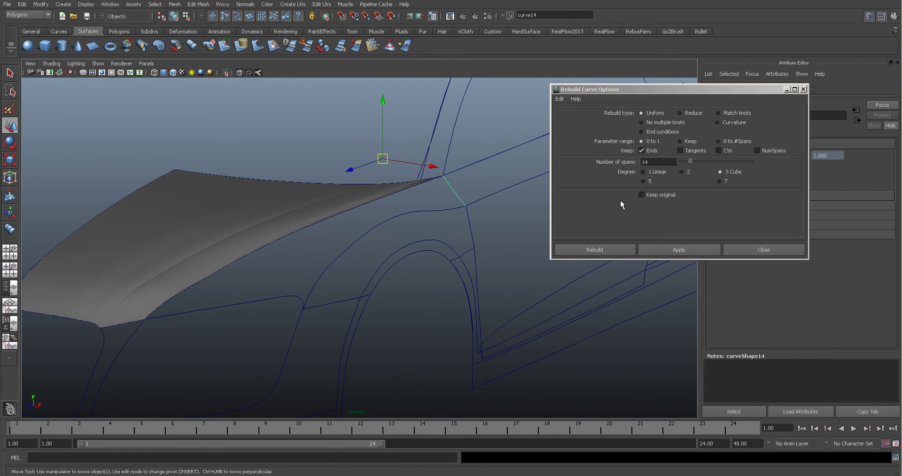
drag(652, 163, 624, 162)
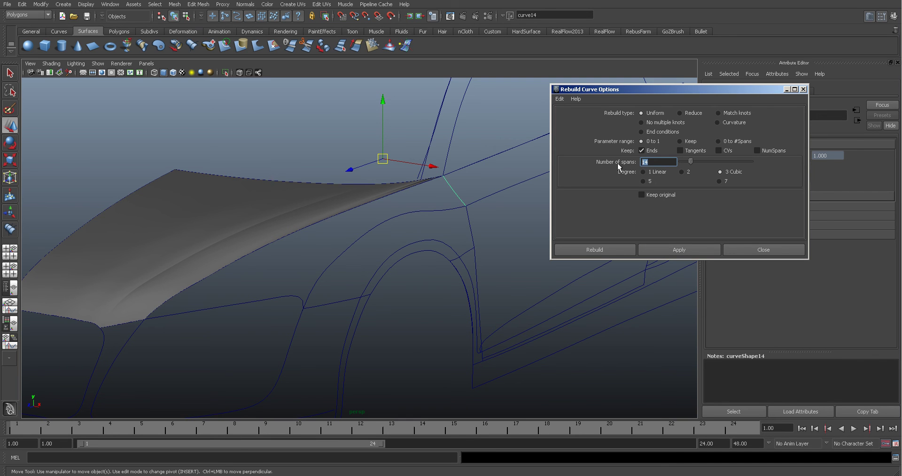
text(3)
click(616, 249)
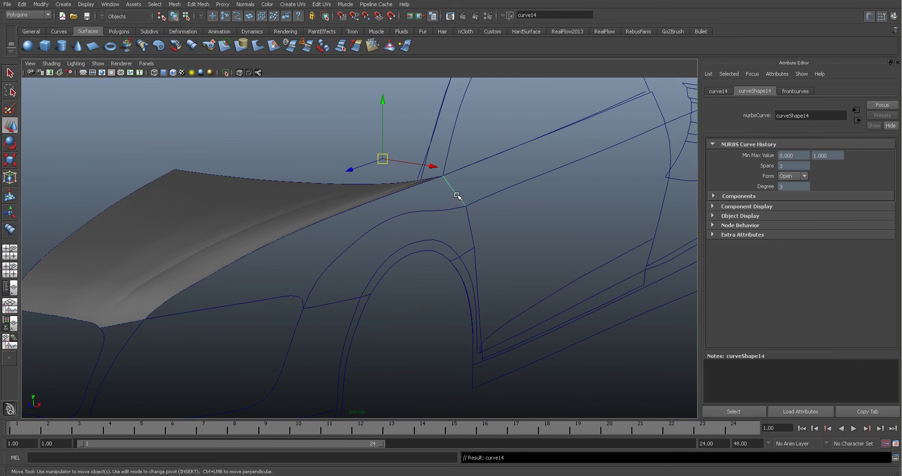
Step: Rebuild wing curve curve6 from 4 to 12 spans at degree 3
click(291, 298)
click(454, 190)
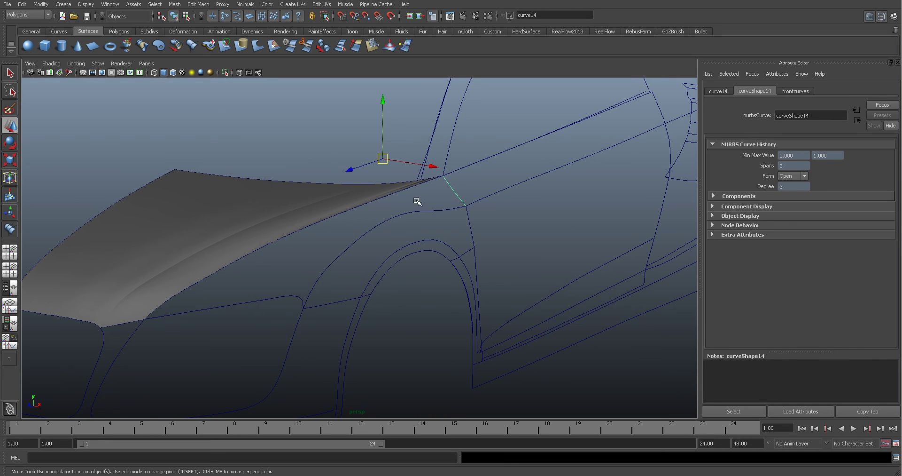
click(392, 195)
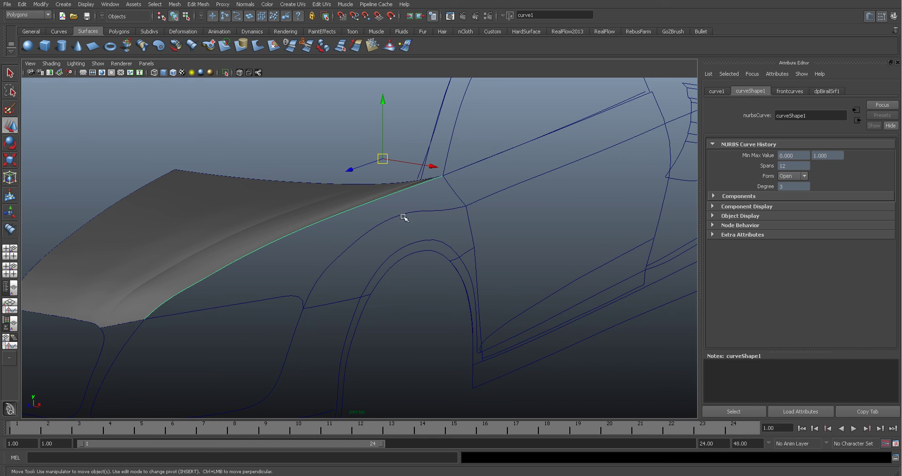
click(403, 215)
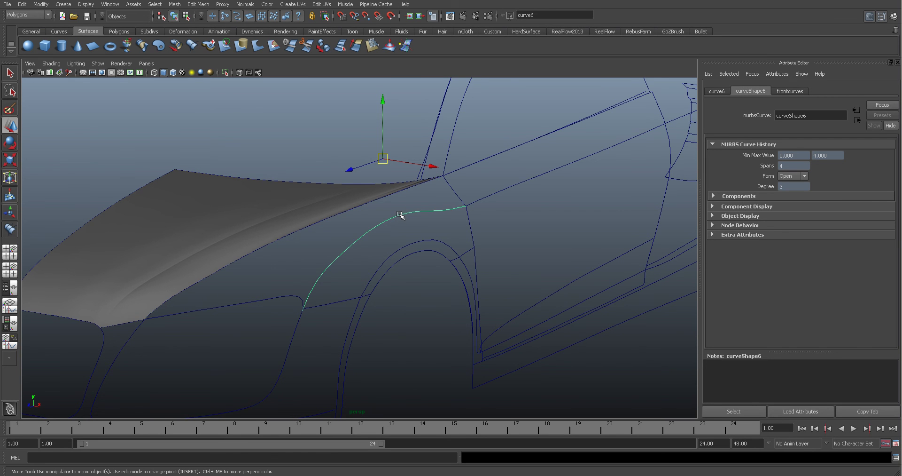
key(space)
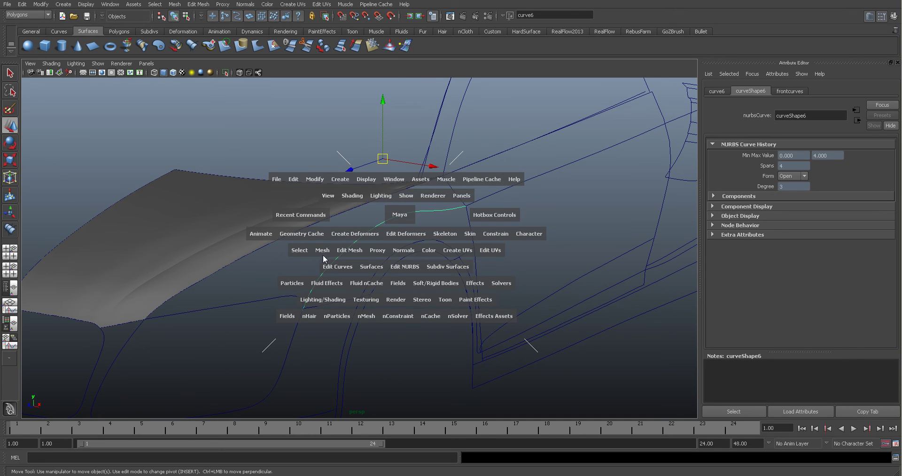
click(338, 266)
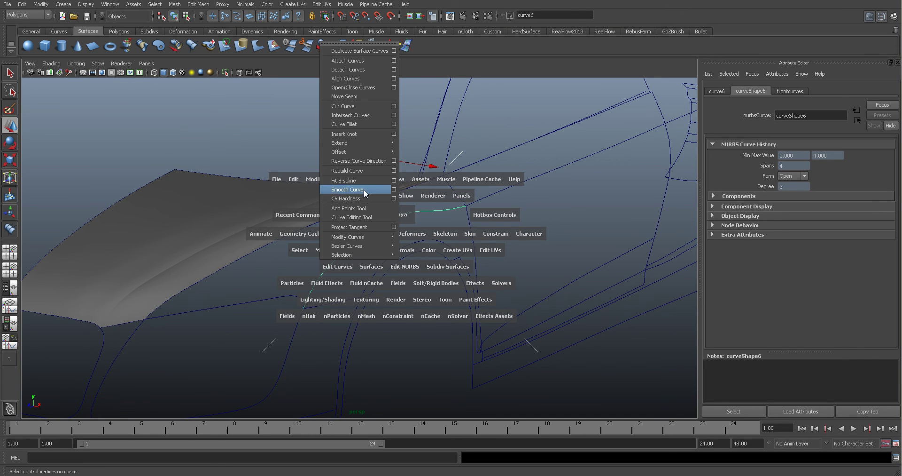
click(394, 171)
double_click(649, 163)
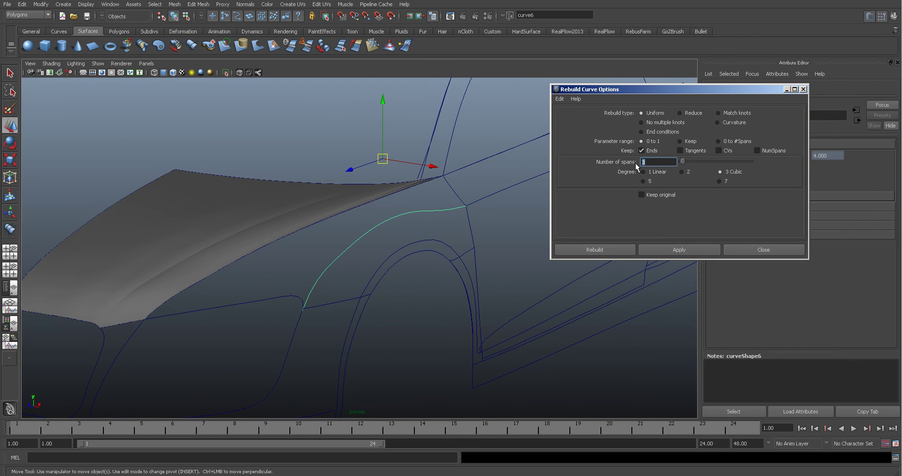
text(12)
click(601, 249)
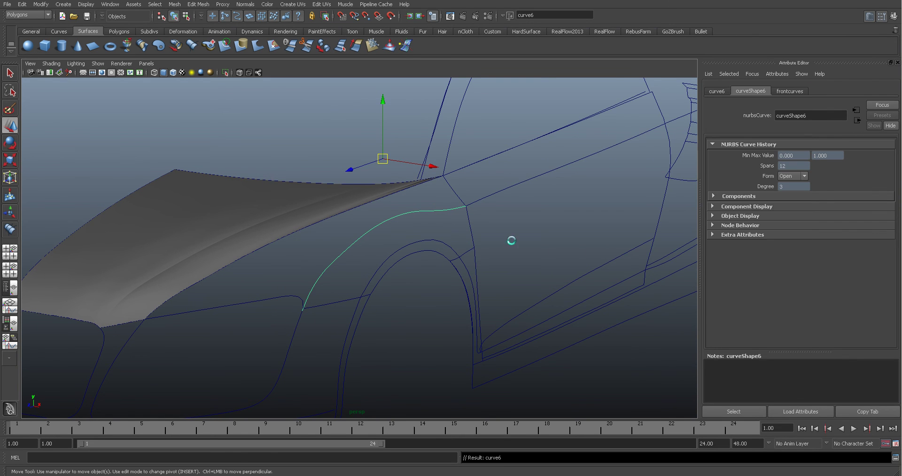
Step: Snap the lower side curve's end vertex onto the neighbouring wing curve
click(369, 205)
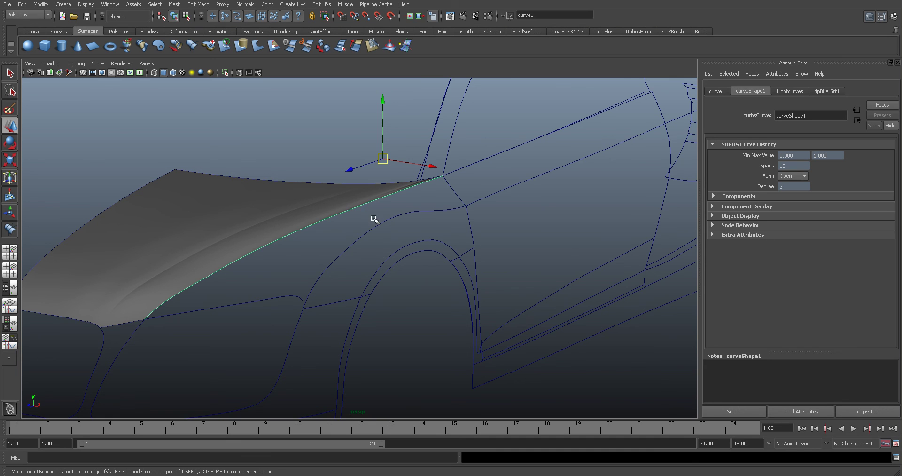
click(375, 224)
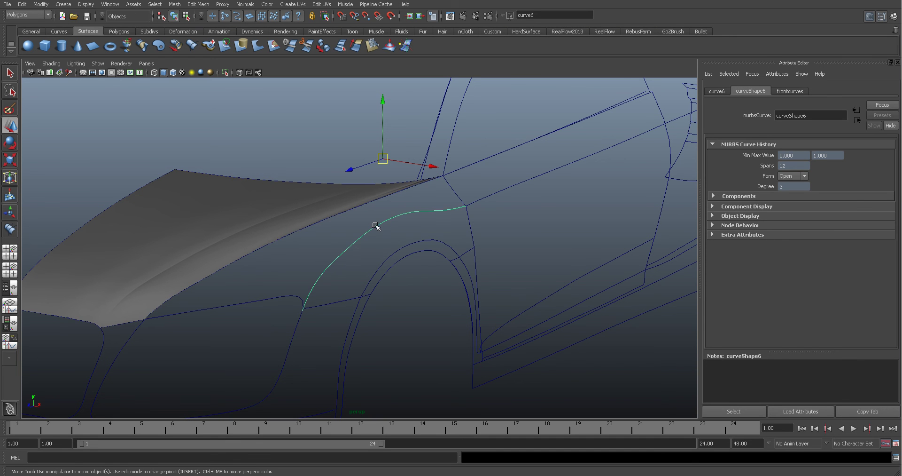
click(453, 188)
click(286, 297)
alt+right_drag(286, 297, 469, 268)
right_drag(330, 288, 282, 284)
click(337, 303)
key(c)
middle_drag(347, 278, 346, 303)
click(393, 221)
Step: Bring the short connecting curve into view and show its control vertices
alt+drag(458, 198, 436, 241)
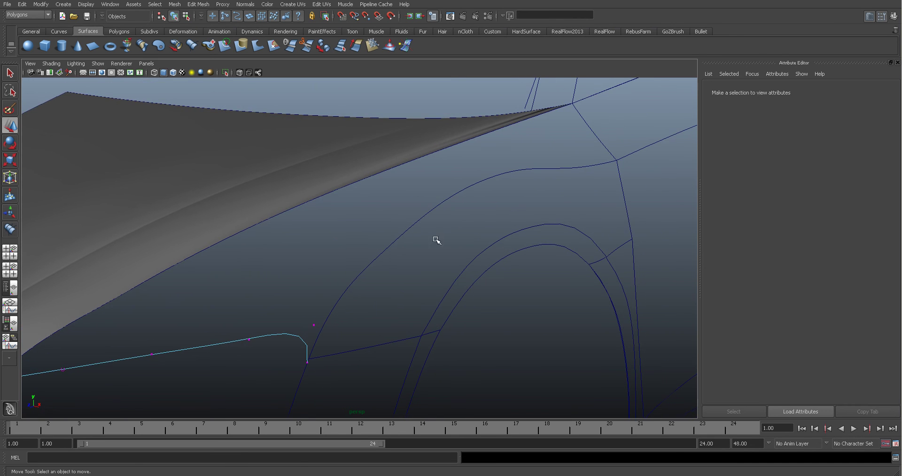
click(319, 341)
click(308, 355)
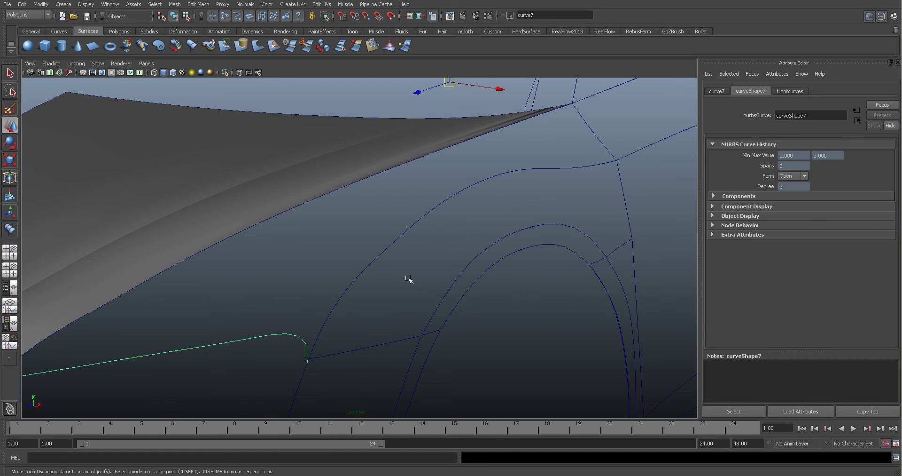
alt+middle_drag(414, 272, 306, 352)
click(462, 230)
click(467, 240)
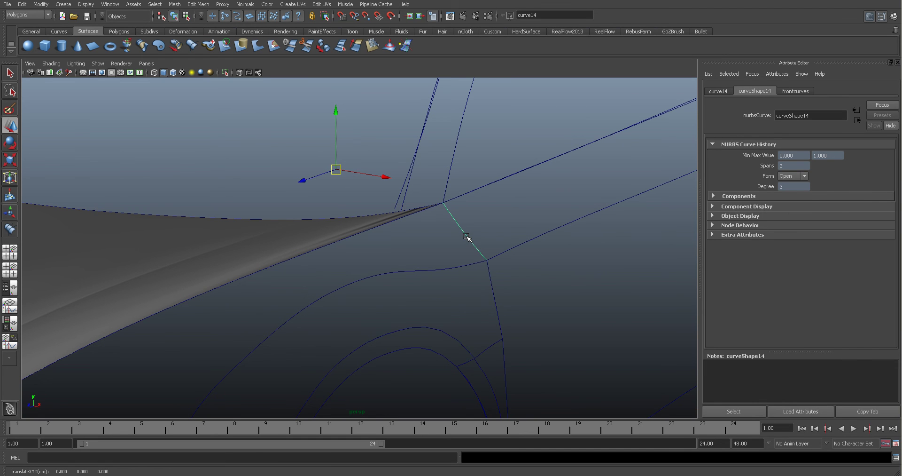
right_drag(467, 237, 447, 236)
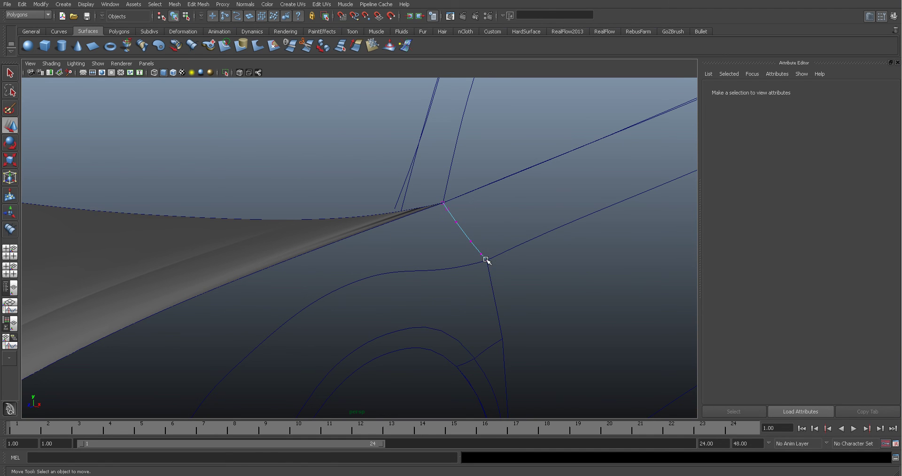
Step: Snap the short curve's lower end vertex exactly onto the wing curve intersection
click(488, 260)
key(c)
drag(461, 267, 459, 266)
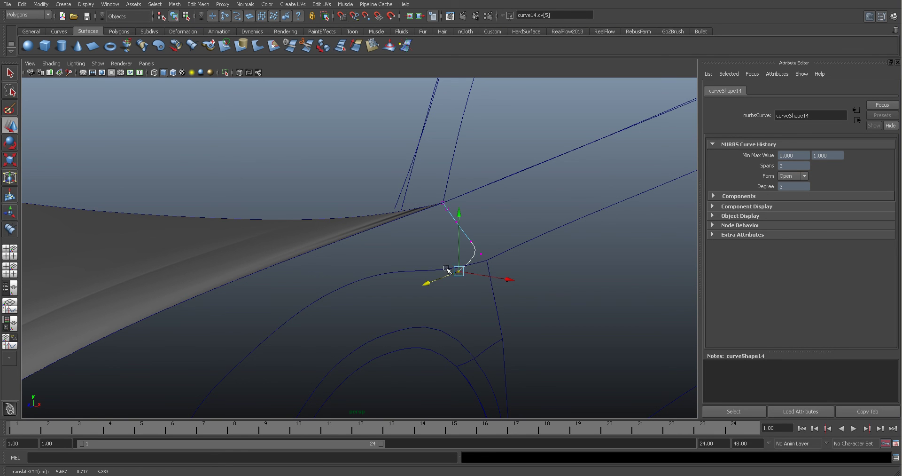
mouse_move(444, 269)
mouse_down()
mouse_move(472, 256)
mouse_move(474, 267)
mouse_move(447, 276)
mouse_up()
alt+right_drag(452, 302, 504, 282)
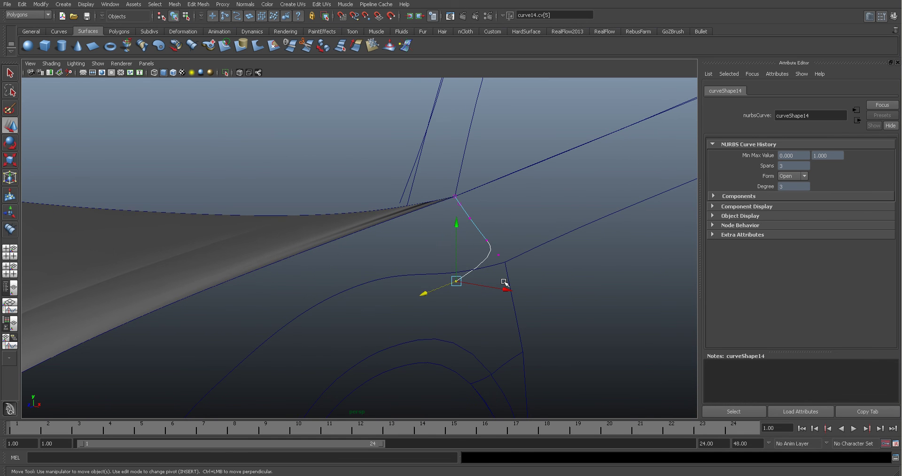
middle_drag(504, 282, 354, 267)
alt+right_drag(355, 268, 559, 219)
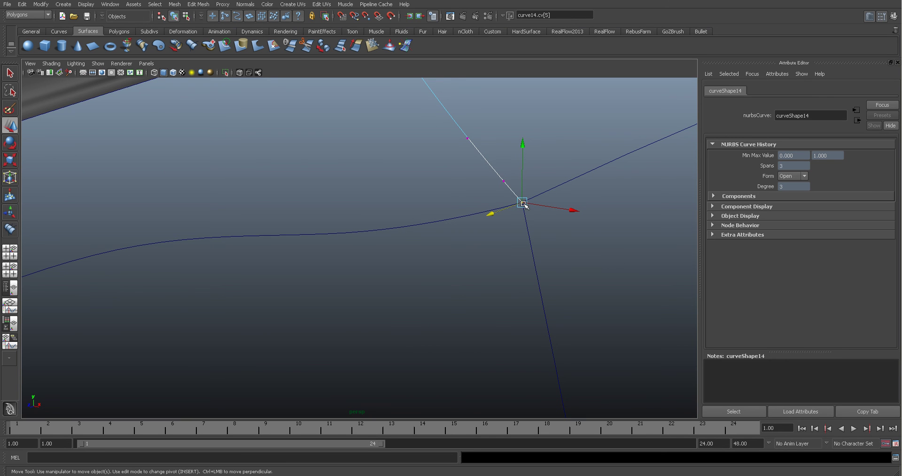
middle_drag(498, 210, 536, 200)
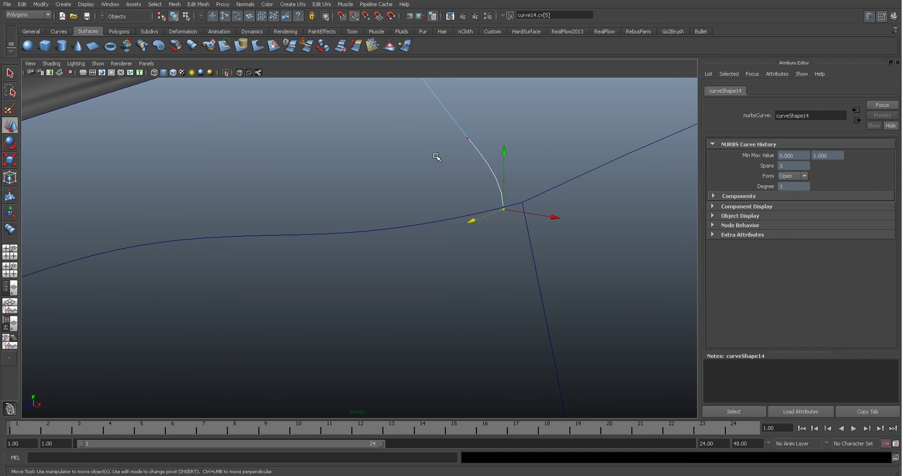
middle_drag(503, 208, 479, 232)
key(c)
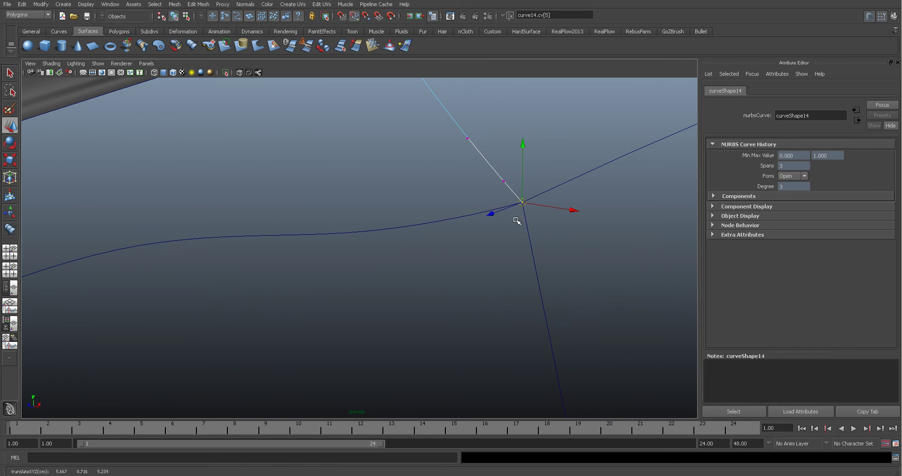
Step: Snap the short curve's upper end vertex onto the bonnet curve
alt+drag(347, 171, 362, 258)
key(super)
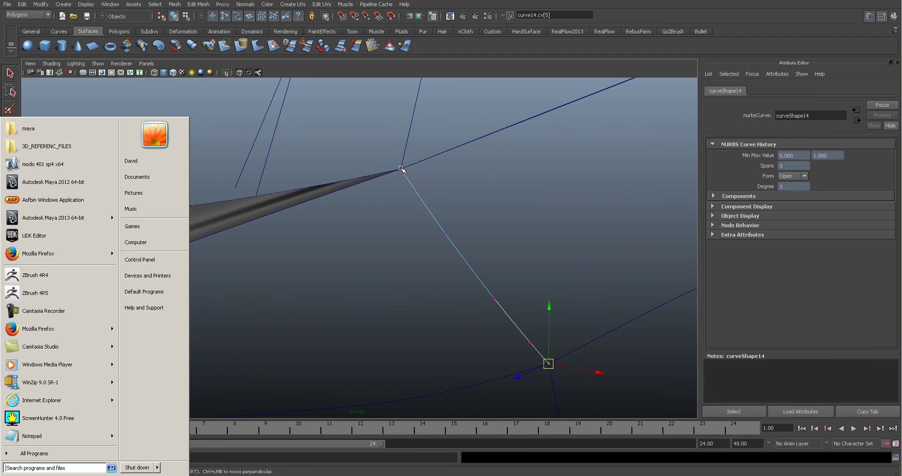
click(401, 168)
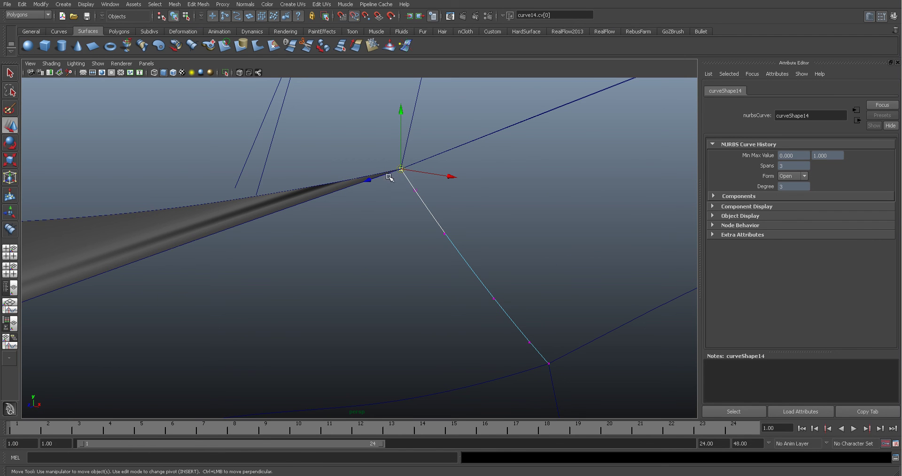
middle_drag(349, 188, 402, 168)
click(335, 267)
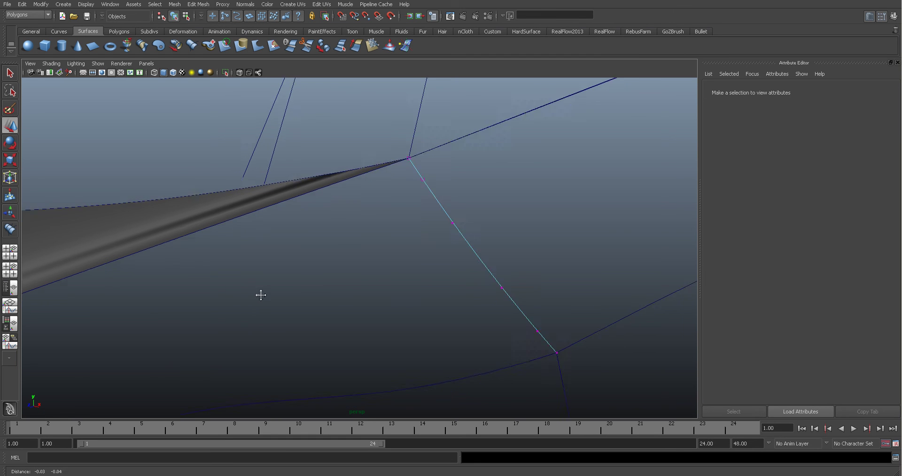
Step: Snap curve7's first vertex onto the bonnet's lower edge curve to close that corner
alt+drag(282, 273, 197, 247)
alt+drag(254, 286, 413, 188)
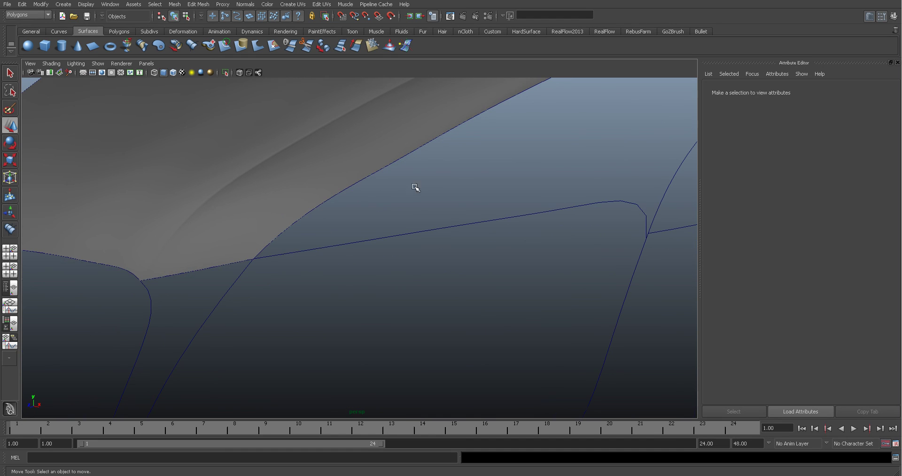
click(275, 256)
right_drag(262, 257, 221, 257)
click(254, 259)
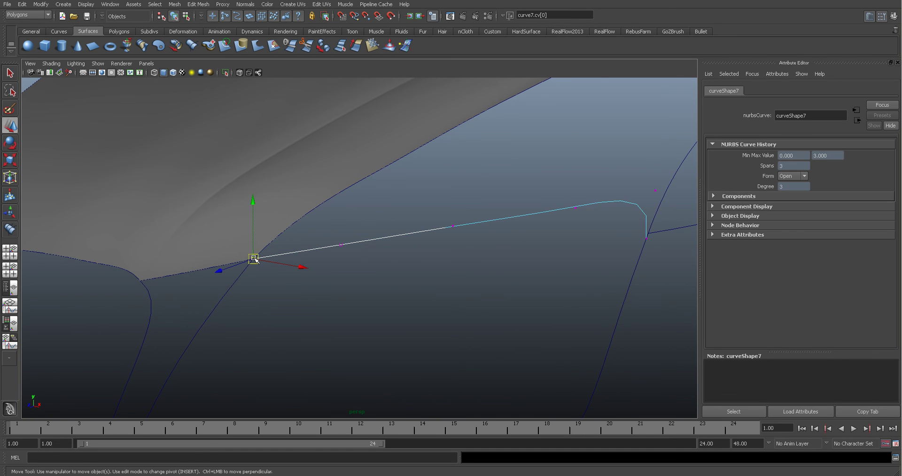
key(c)
middle_drag(276, 239, 246, 282)
click(376, 262)
alt+middle_drag(452, 248, 393, 281)
right_drag(404, 262, 210, 304)
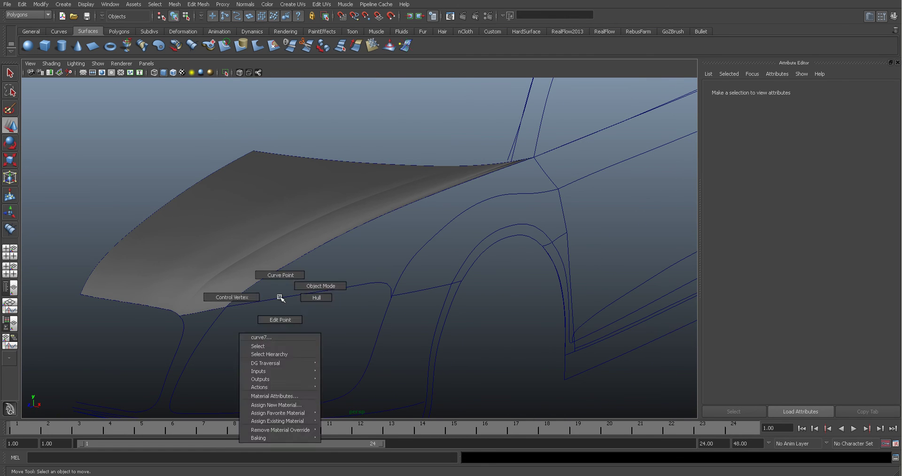
Step: Build dpBirailSrf2 from curve7 and the short connecting curve as profiles plus the two rails
click(304, 293)
key(space)
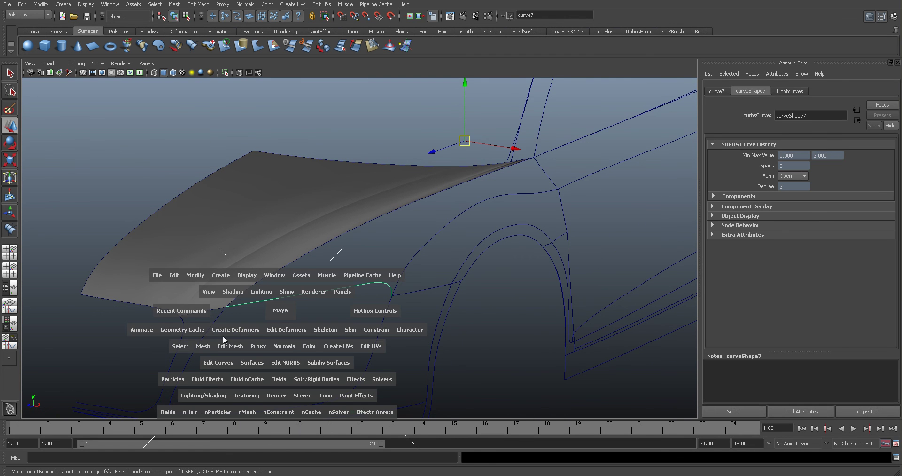
click(222, 363)
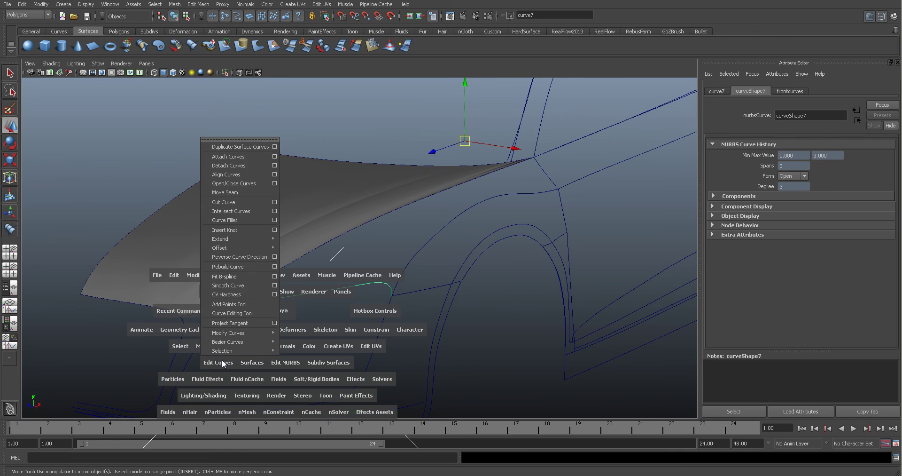
click(254, 363)
mouse_move(263, 415)
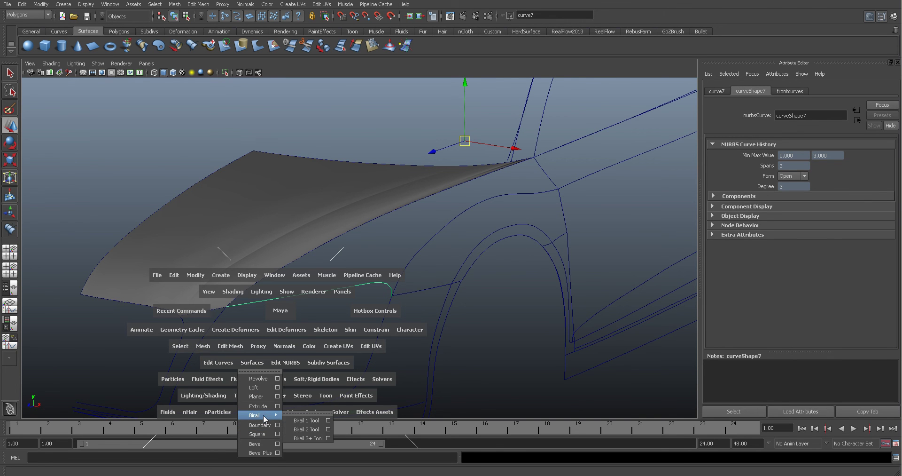
click(328, 429)
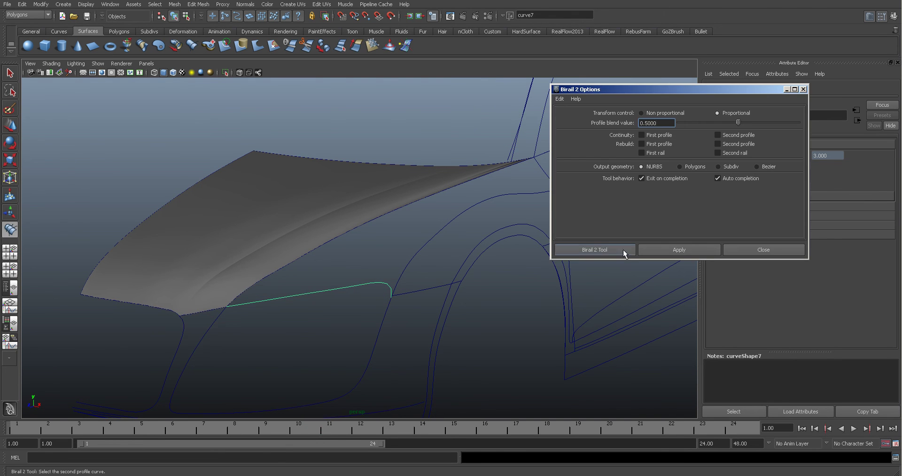
click(542, 166)
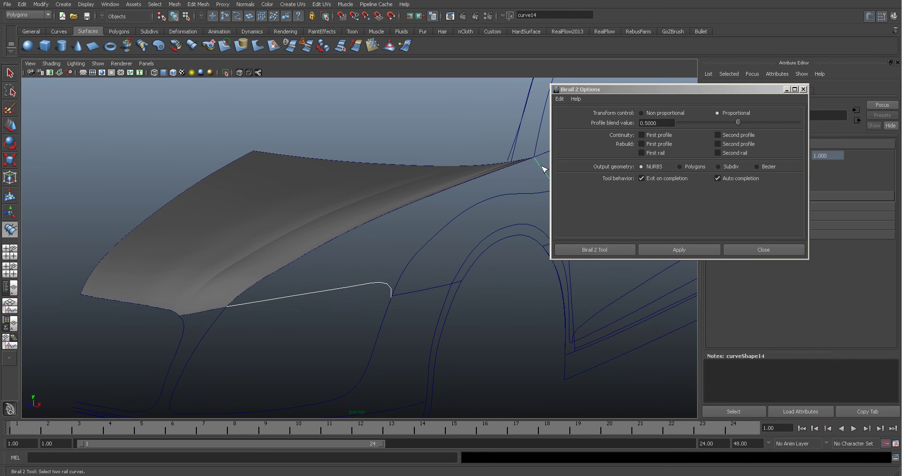
click(459, 187)
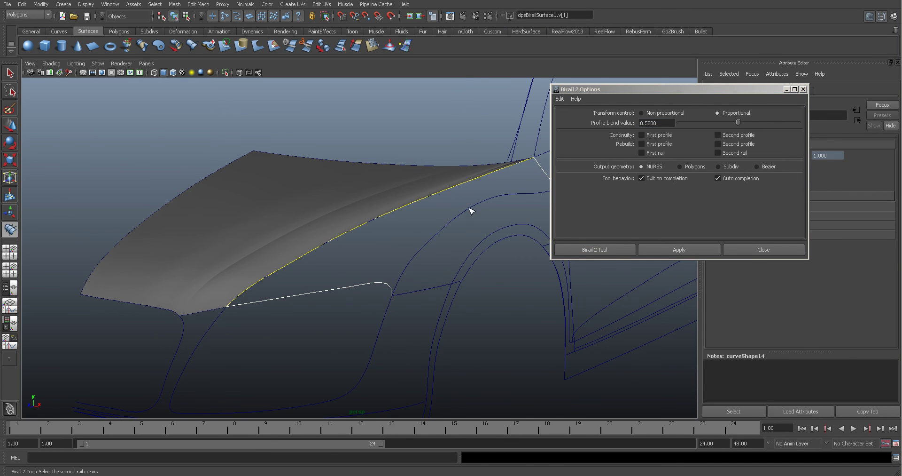
click(469, 209)
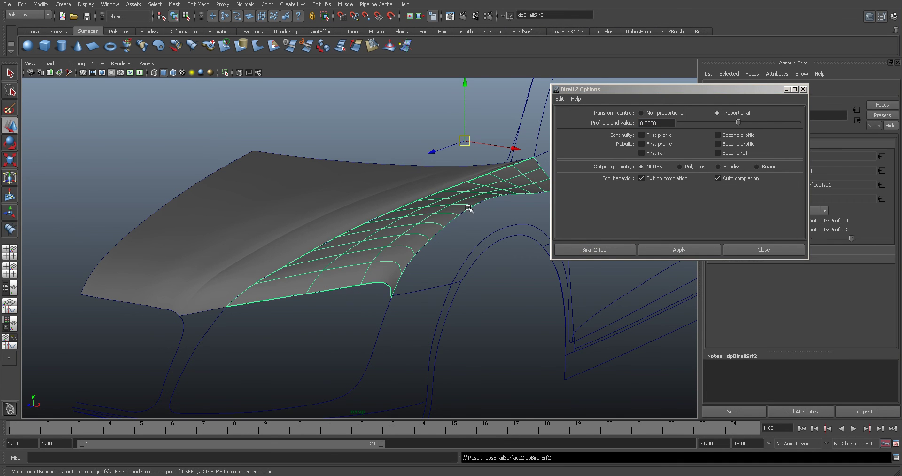
click(763, 249)
click(141, 137)
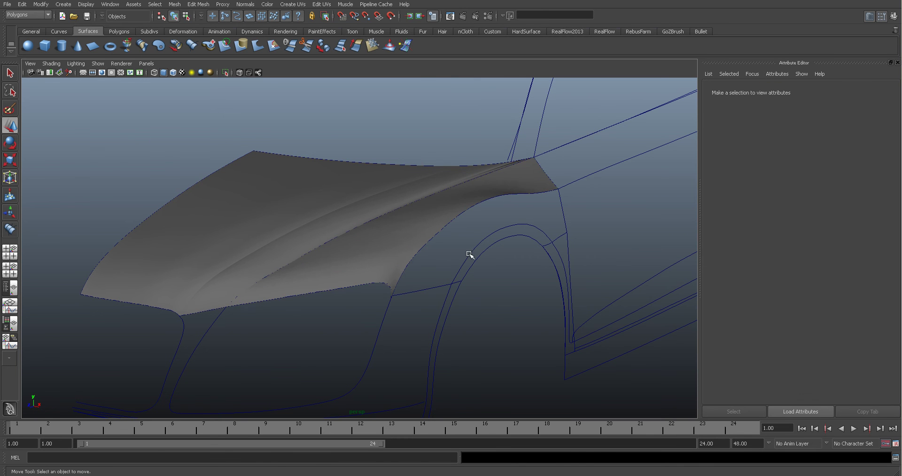
Step: Raise a control vertex on wing curve curve6, reshaping that edge and its birail surface
alt+drag(506, 252, 354, 245)
alt+right_drag(355, 246, 459, 233)
click(374, 192)
right_drag(373, 193, 389, 181)
drag(403, 191, 395, 166)
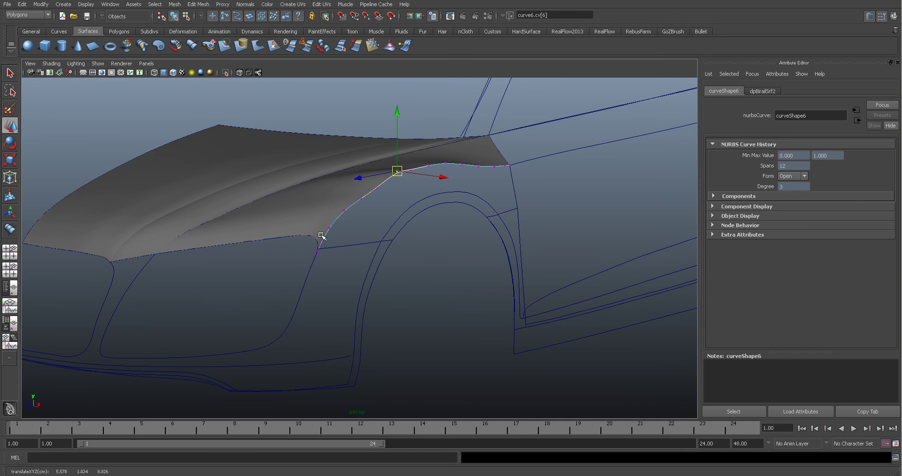
Step: Orbit toward the door side to view the long straight side curve, clearing the selection
alt+right_drag(359, 249, 283, 233)
alt+drag(283, 232, 295, 279)
alt+right_drag(294, 278, 383, 278)
alt+drag(383, 277, 274, 280)
click(275, 261)
Step: Select the long door-side curve, mark a curve point partway along it, and attempt Cut Curve
click(278, 256)
right_click(280, 256)
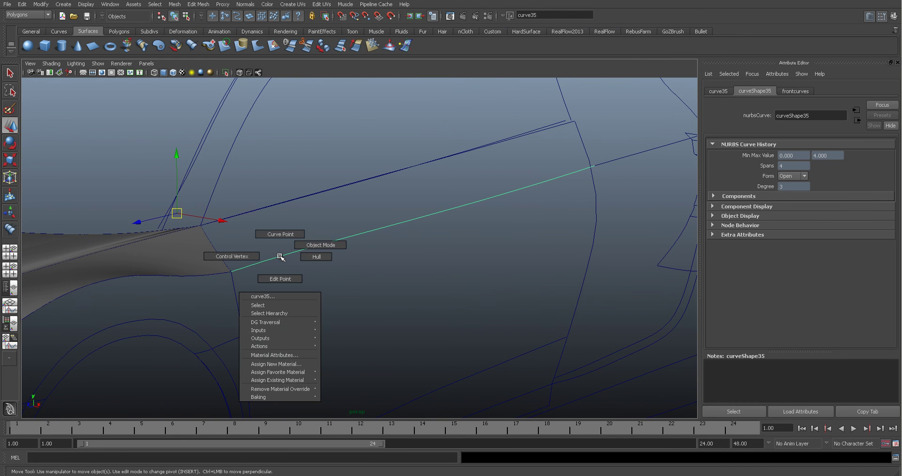
right_drag(280, 257, 252, 258)
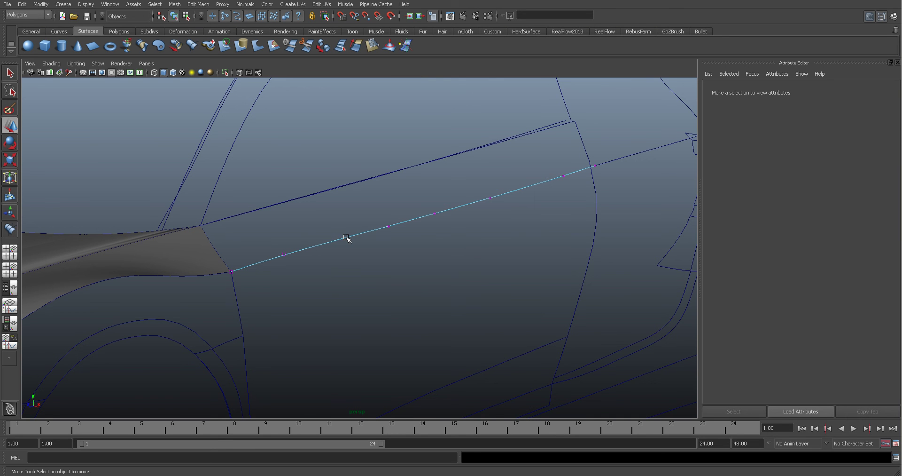
right_drag(347, 237, 350, 221)
click(352, 235)
key(space)
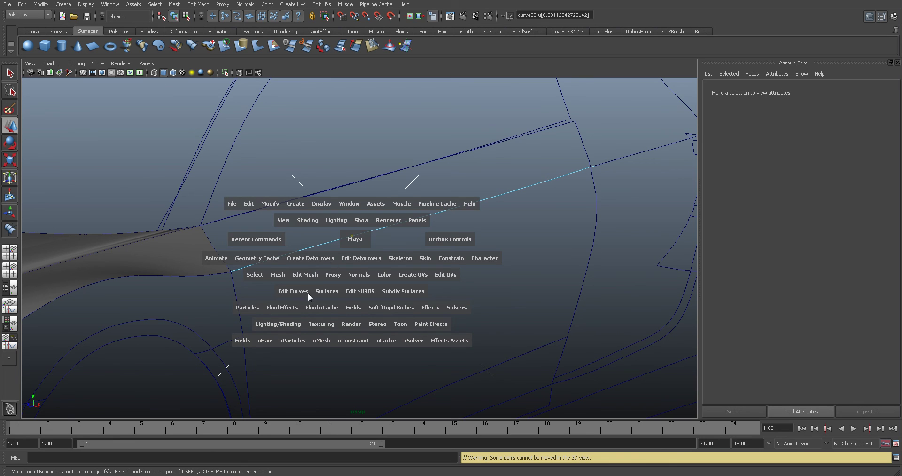
click(293, 290)
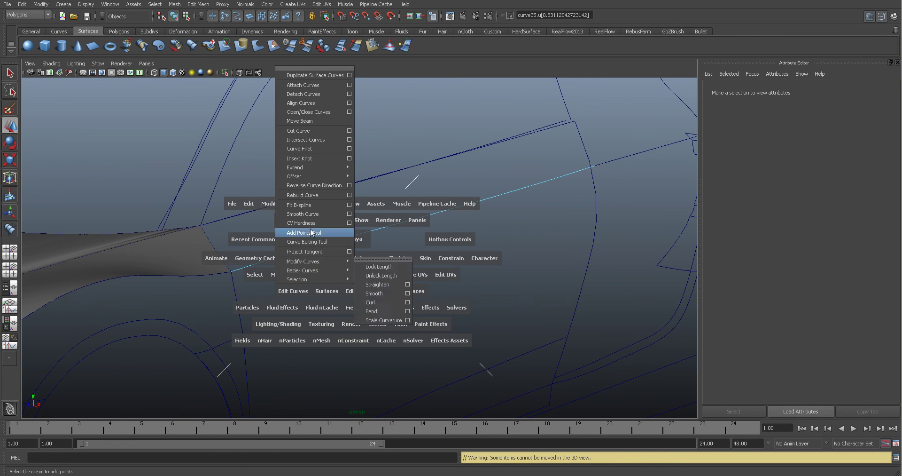
click(304, 130)
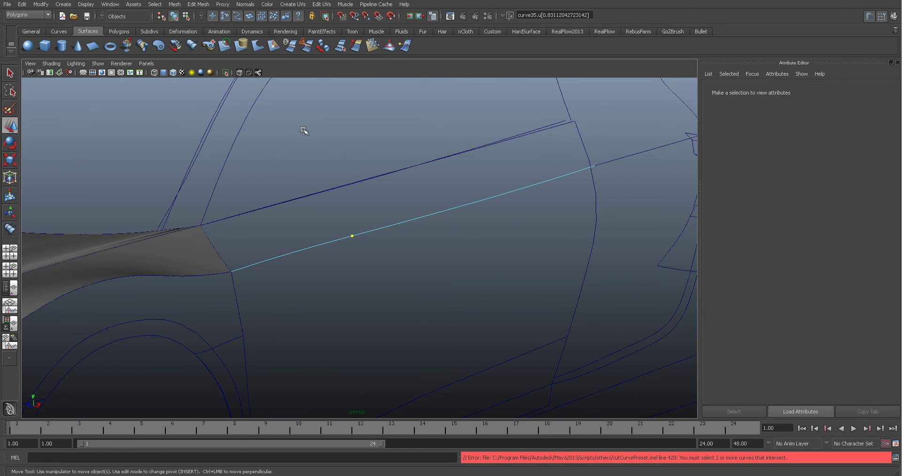
Step: Mark a new curve point near the front of the side curve and open the Cut Curve option box
click(378, 230)
right_drag(379, 230, 421, 216)
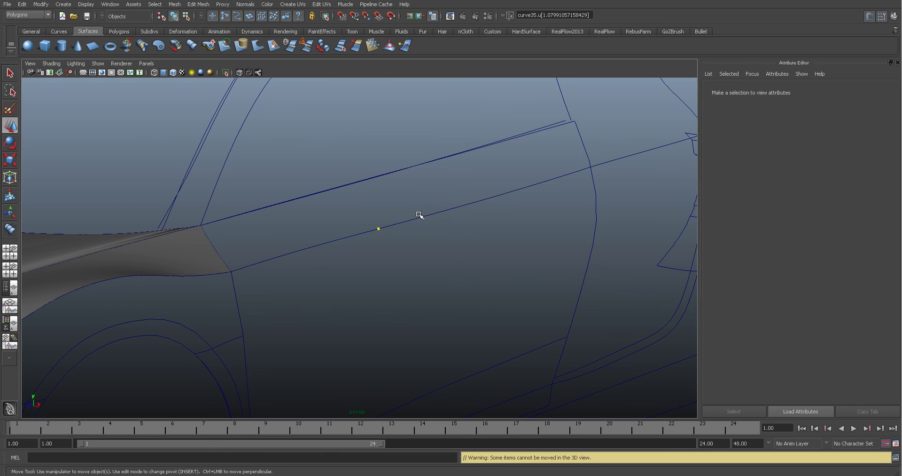
right_click(355, 238)
right_drag(355, 237, 358, 215)
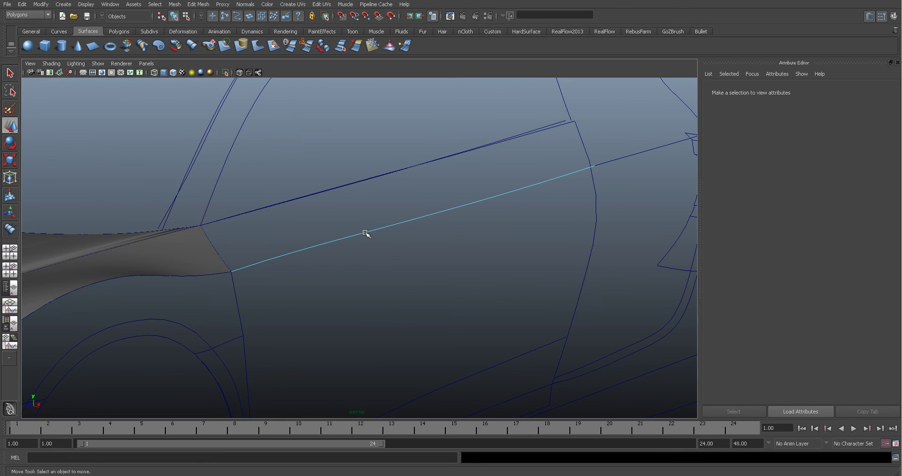
click(366, 232)
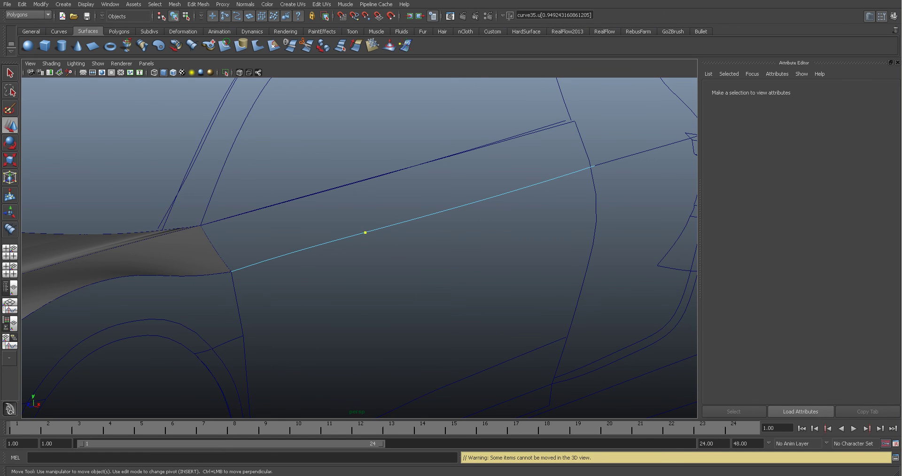
right_drag(366, 232, 421, 195)
Step: Mark the split point near the front of curve35 and close the Cut Curve Options dialog
click(356, 235)
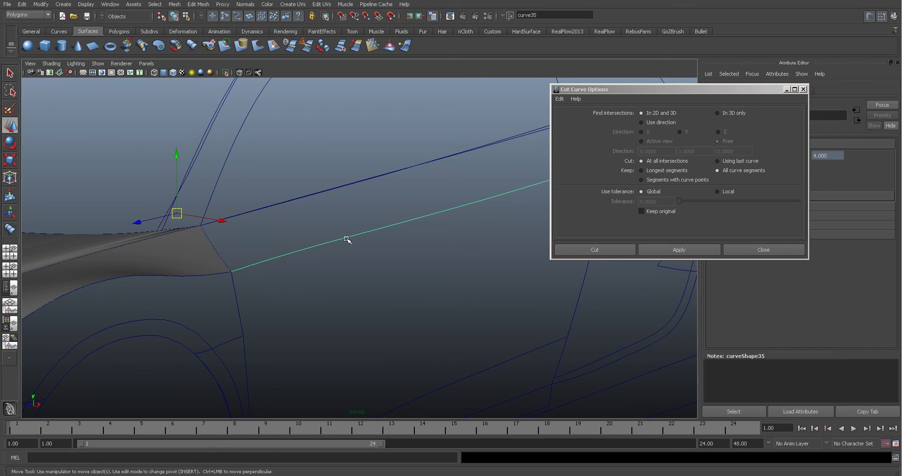
right_drag(349, 236, 350, 232)
click(350, 237)
right_click(362, 233)
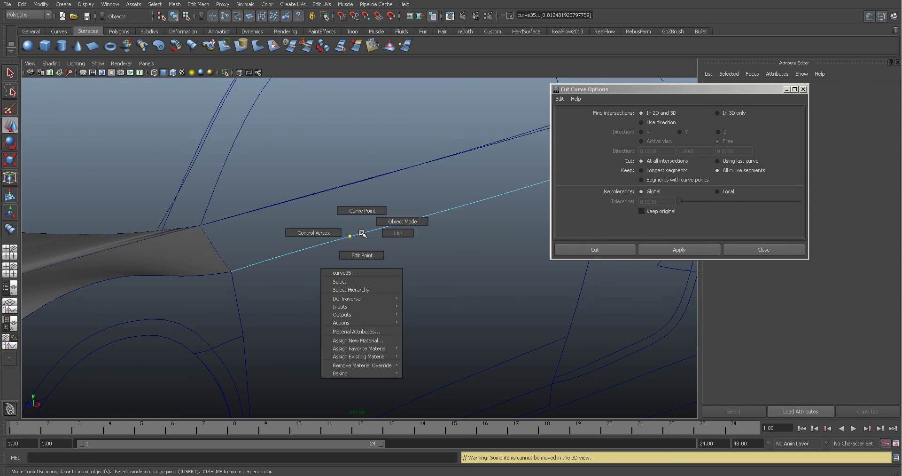
click(362, 234)
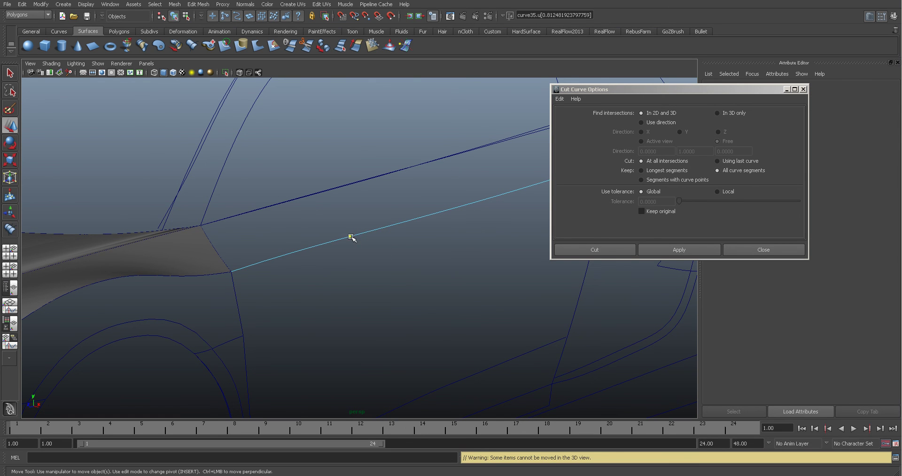
click(780, 250)
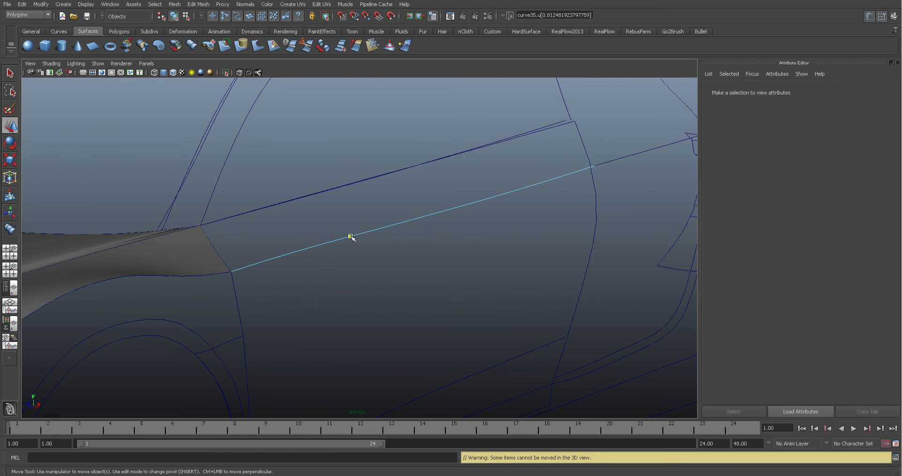
Step: Detach curve35 at the marked point, then select the short front and longer rear pieces
key(space)
click(291, 288)
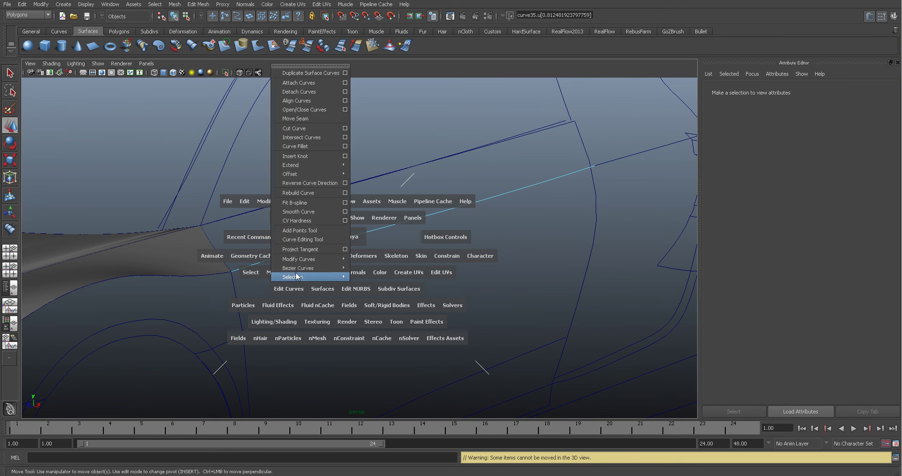
click(314, 92)
click(380, 237)
click(329, 242)
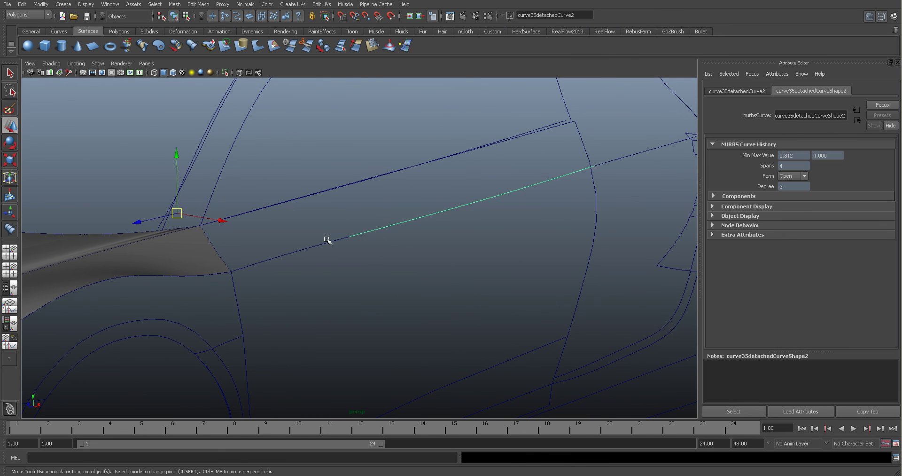
shift+click(363, 233)
key(space)
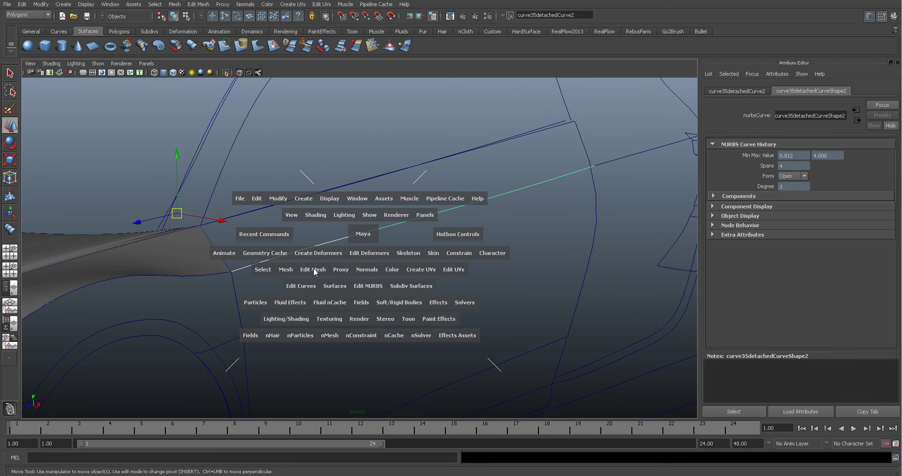
Step: Attach the two side-curve pieces back together and check the curve's control vertices
drag(305, 286, 326, 83)
click(399, 249)
click(387, 228)
right_drag(386, 228, 343, 229)
drag(342, 232, 393, 234)
click(475, 239)
Step: Switch to the side view, select the lower door curve27, and zoom in on the car
key(space)
key(space)
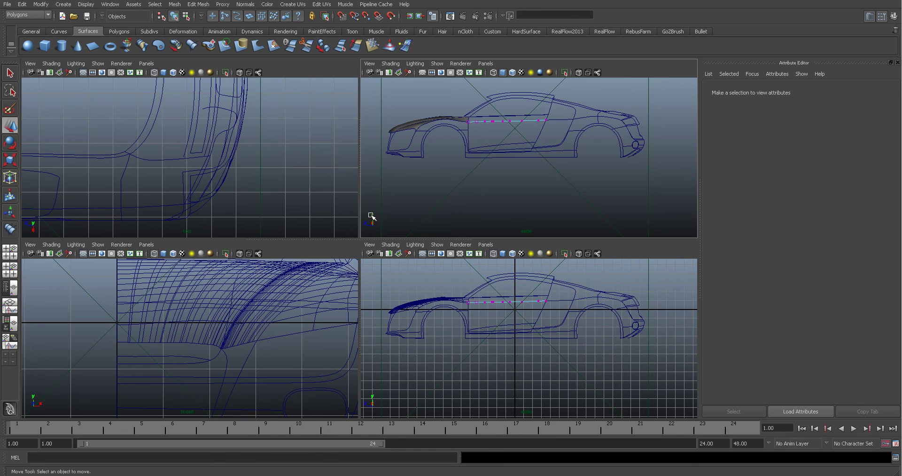
key(super)
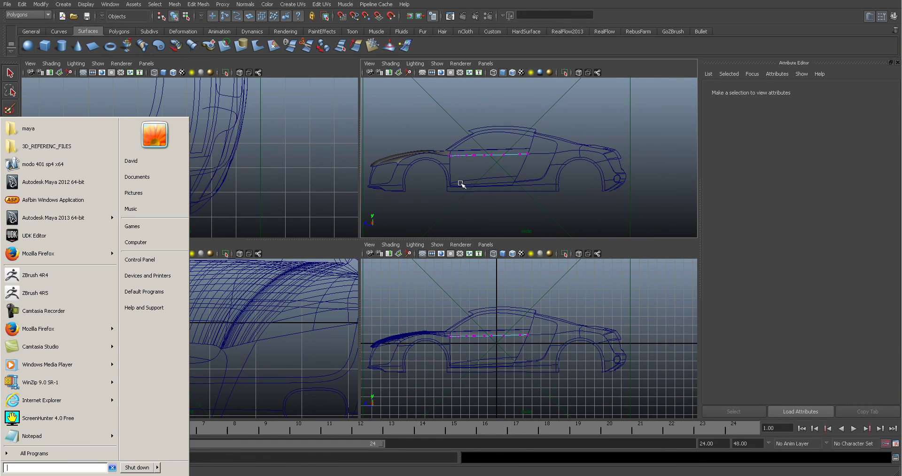
drag(461, 184, 454, 205)
key(w)
key(space)
alt+right_drag(382, 217, 415, 225)
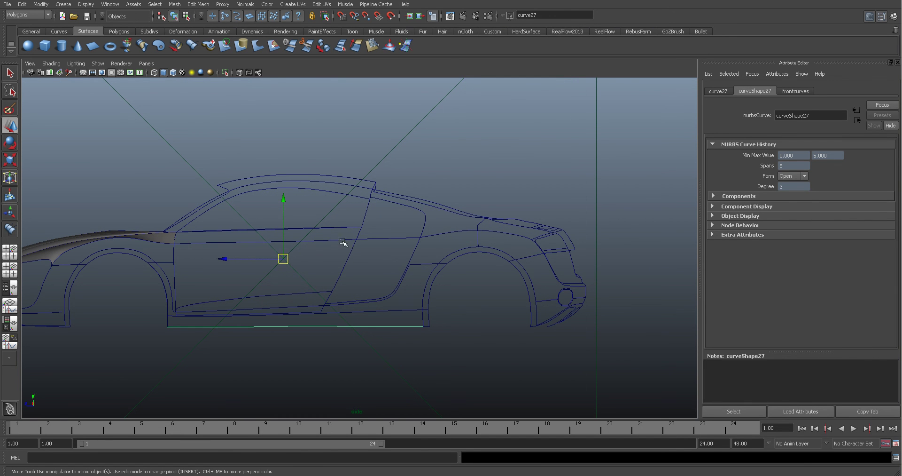
scroll(254, 227, down, 2)
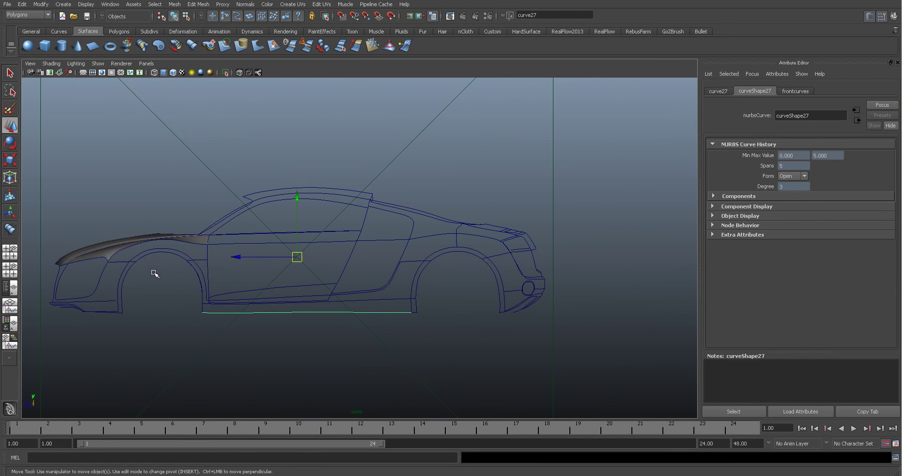
Step: Restore the four-pane layout and set the top-right panel to a perspective camera
key(space)
key(space)
key(space)
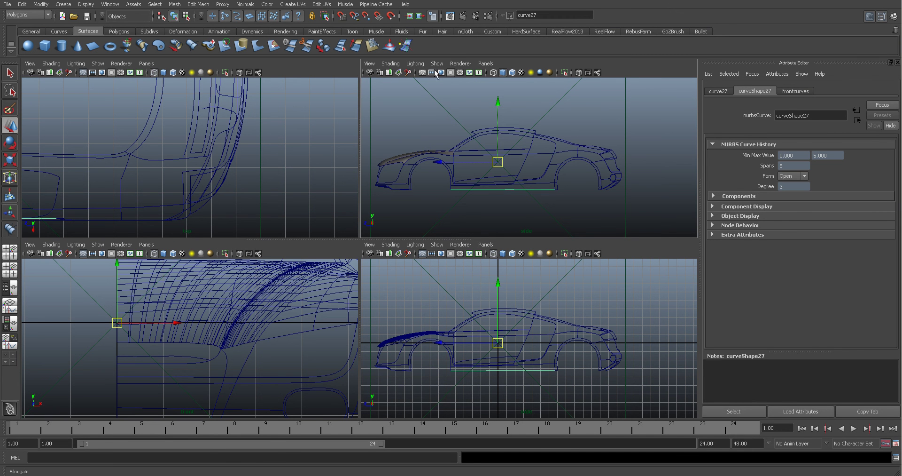
click(370, 63)
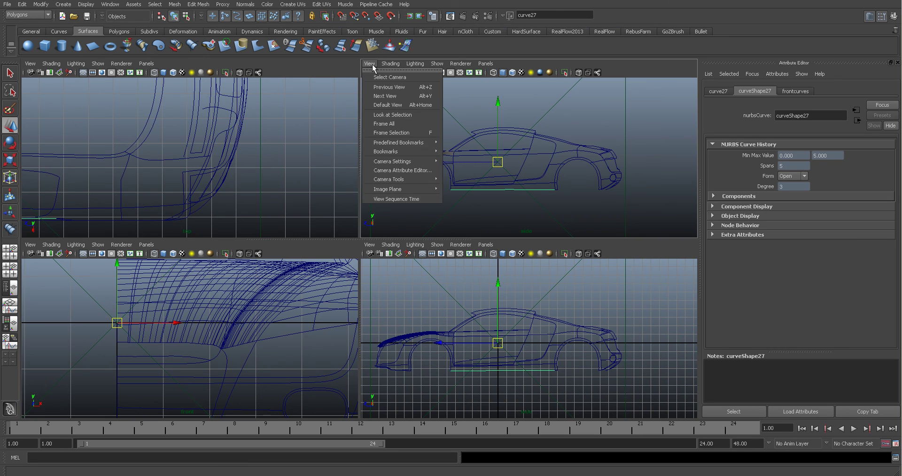
mouse_move(437, 64)
mouse_move(489, 76)
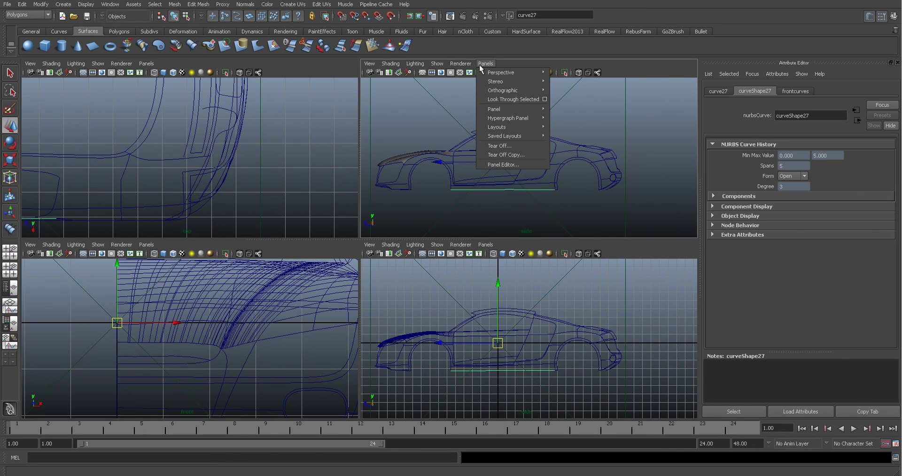
click(568, 74)
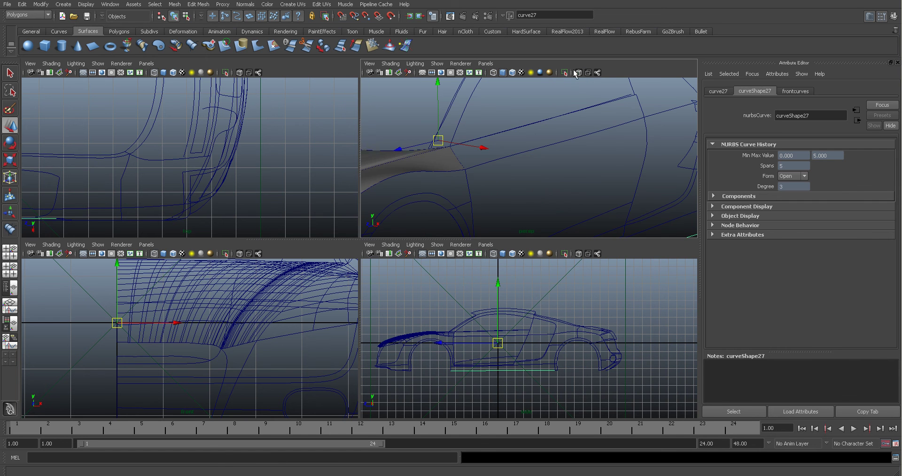
key(space)
Step: Maximise the perspective pane, select bonnet surface dpsBirailSurface1, and tumble to a front three-quarter angle
alt+drag(291, 247, 278, 218)
click(271, 244)
mouse_move(368, 246)
alt+mouse_down()
mouse_move(357, 227)
mouse_move(355, 247)
mouse_move(383, 244)
alt+mouse_up()
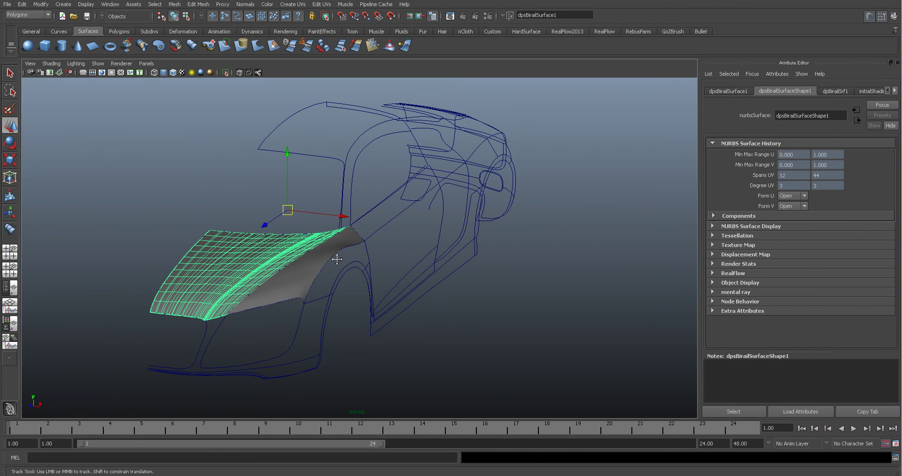
alt+middle_drag(334, 255, 389, 241)
alt+drag(389, 242, 411, 256)
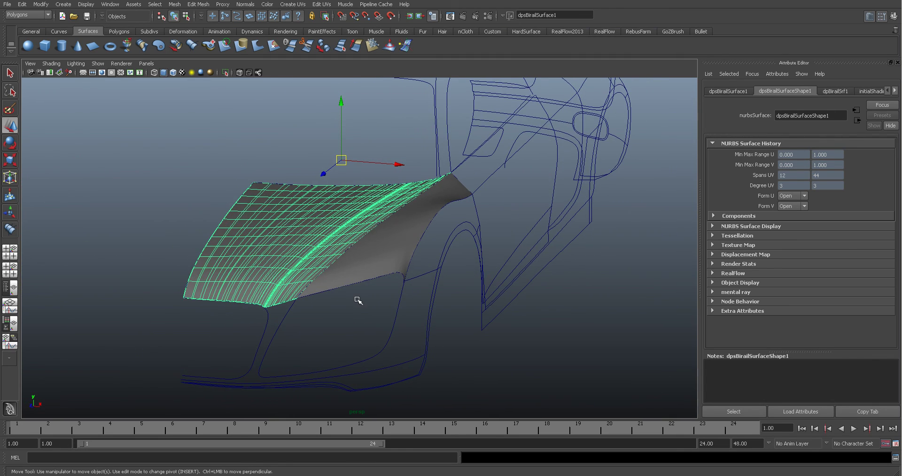